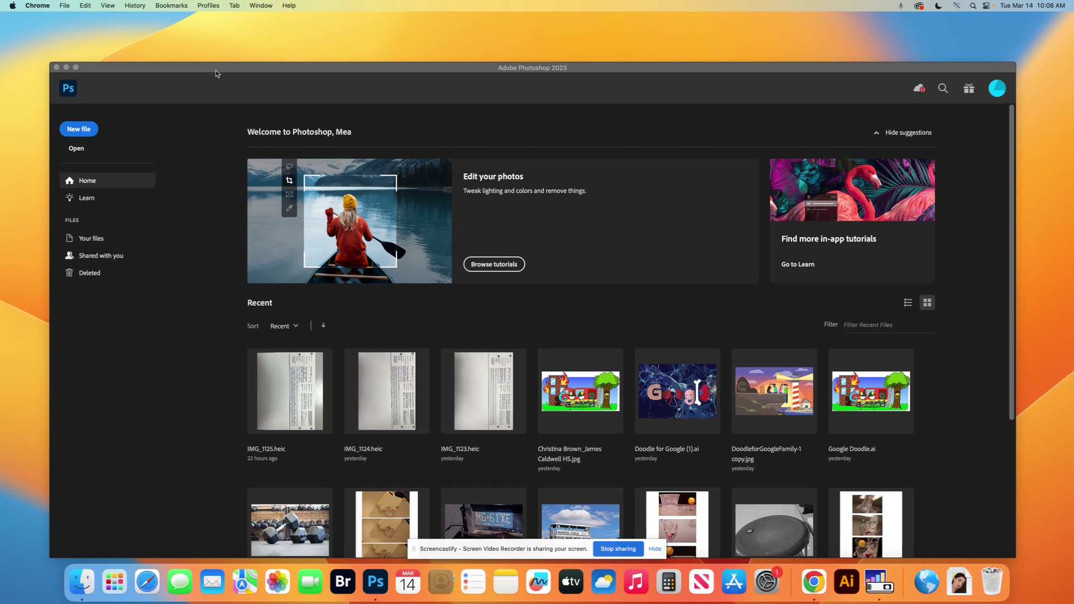
Step: Bring the Photoshop window forward and move it up and to the left
drag(216, 70, 193, 33)
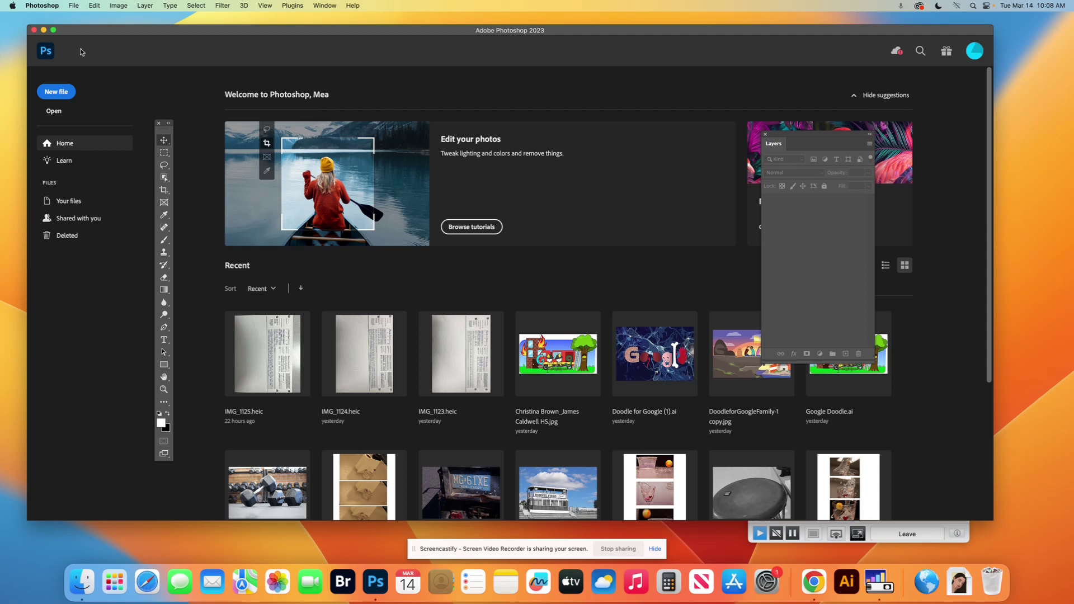
Step: Start a new document and confirm the width unit is Inches
click(74, 6)
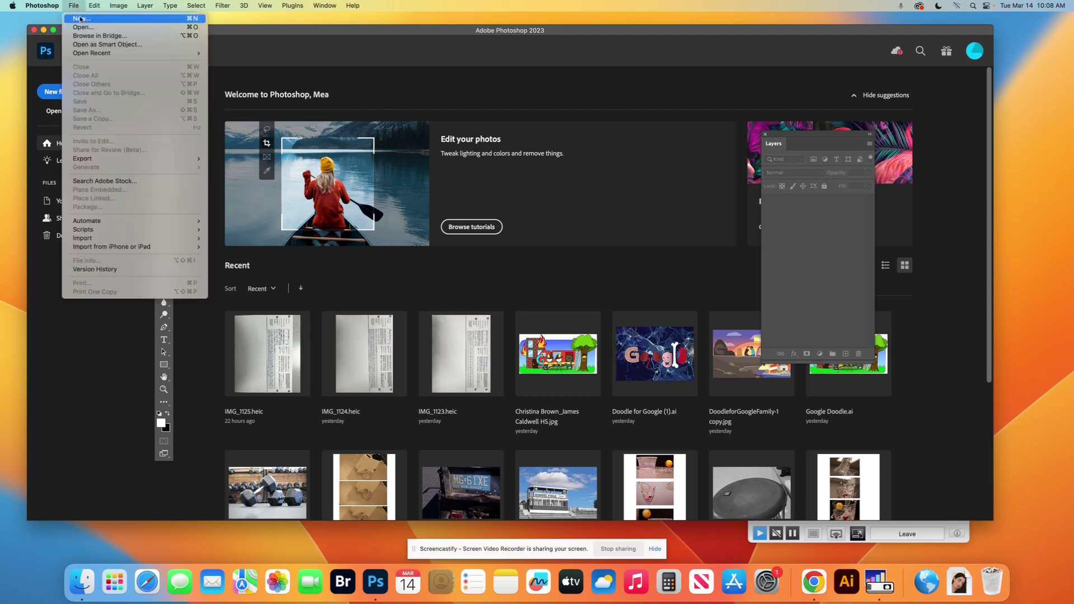
click(53, 97)
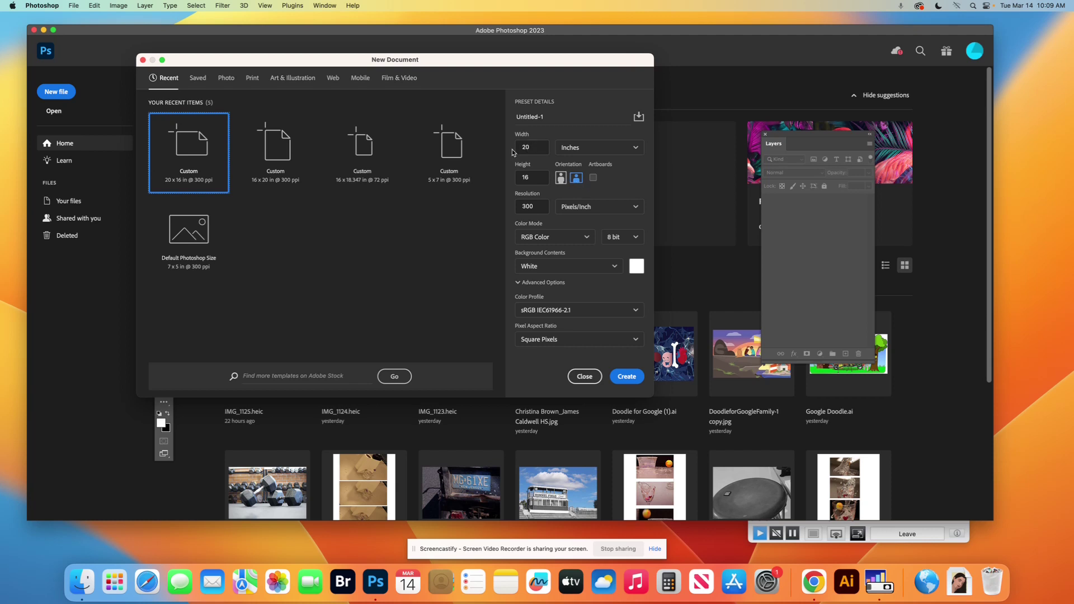
click(590, 150)
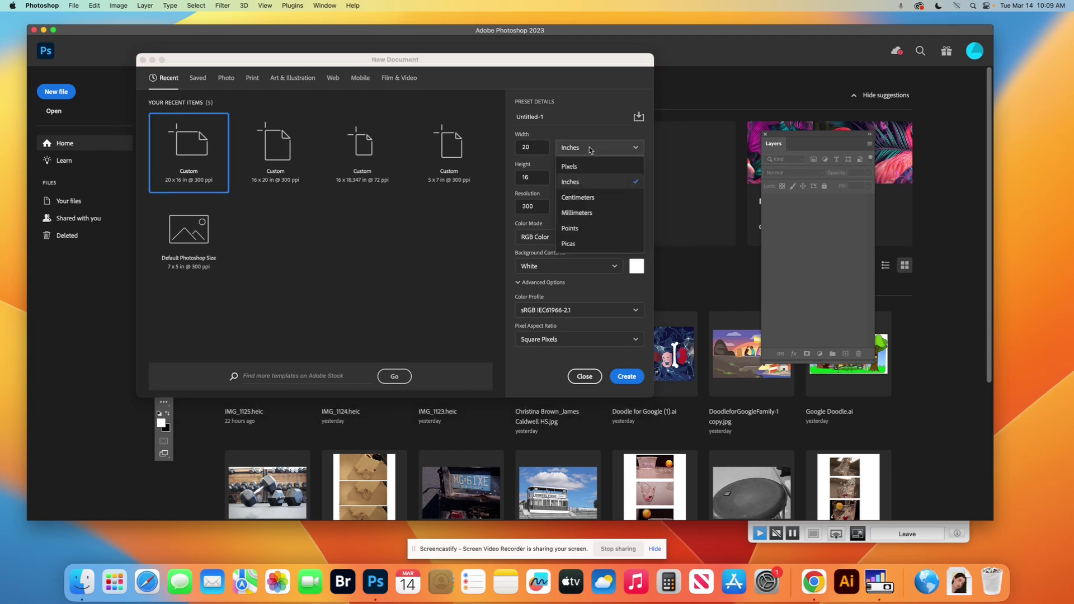
click(590, 183)
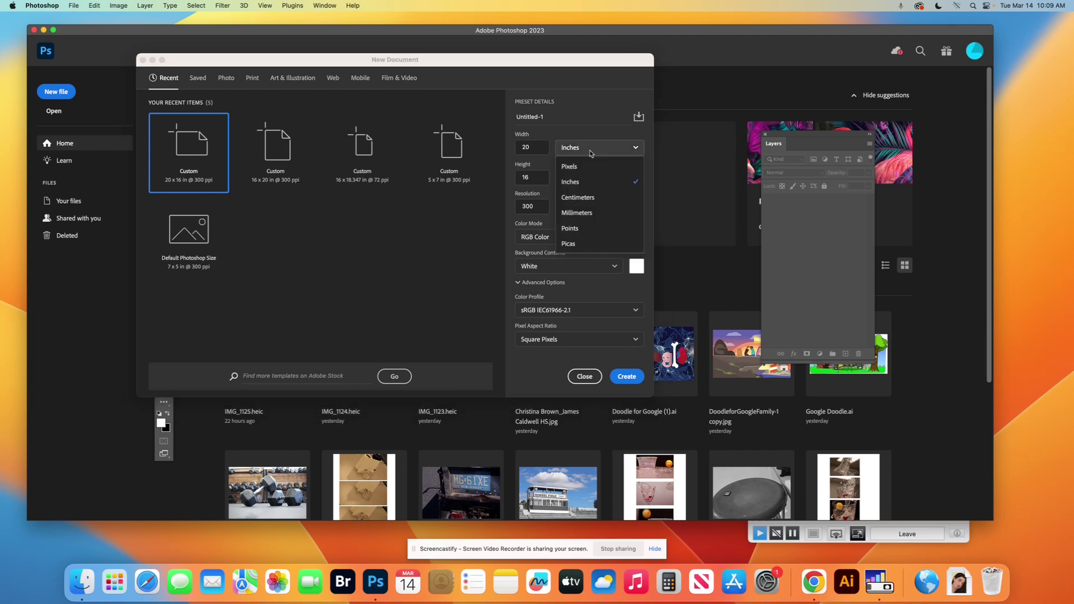
click(591, 152)
click(584, 183)
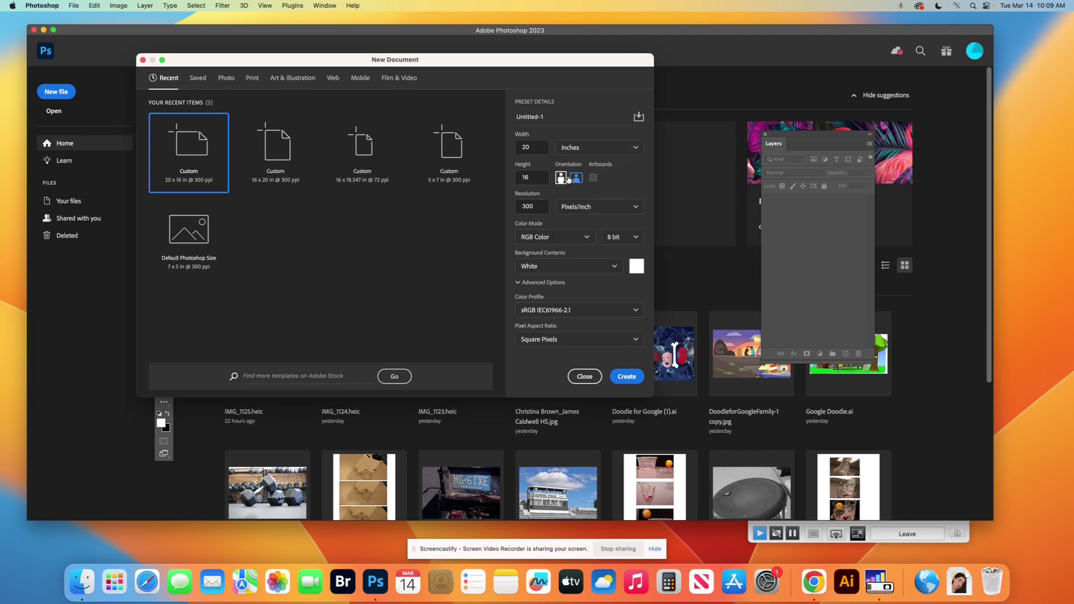
Step: Create Untitled-1 at 20 × 16 in, landscape, 300 ppi, with a white background
drag(540, 148, 496, 147)
key(Tab)
click(616, 187)
click(562, 179)
click(580, 180)
click(528, 208)
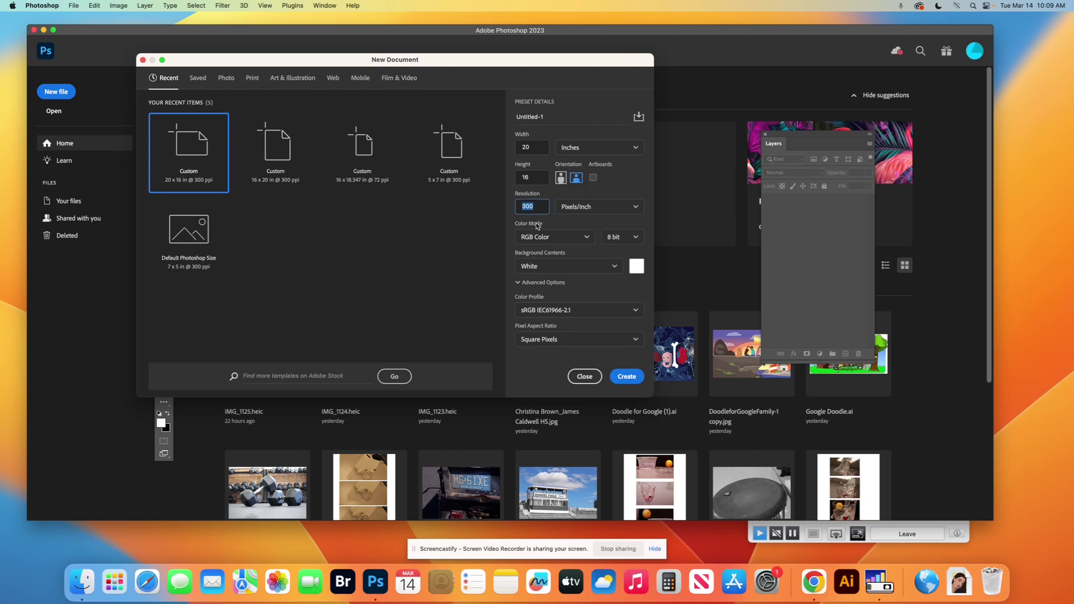
click(590, 269)
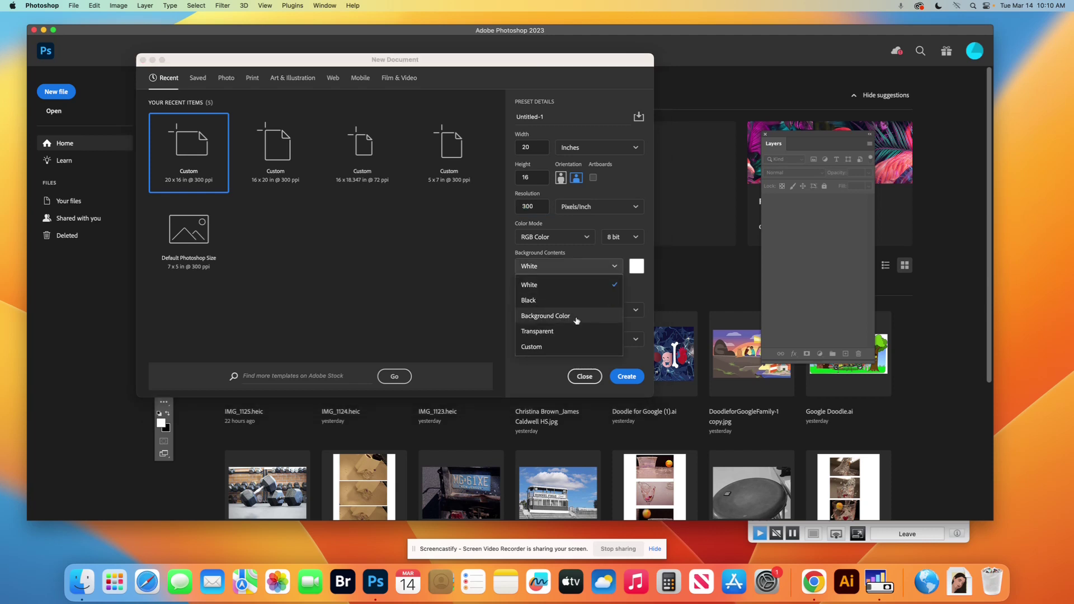
click(551, 267)
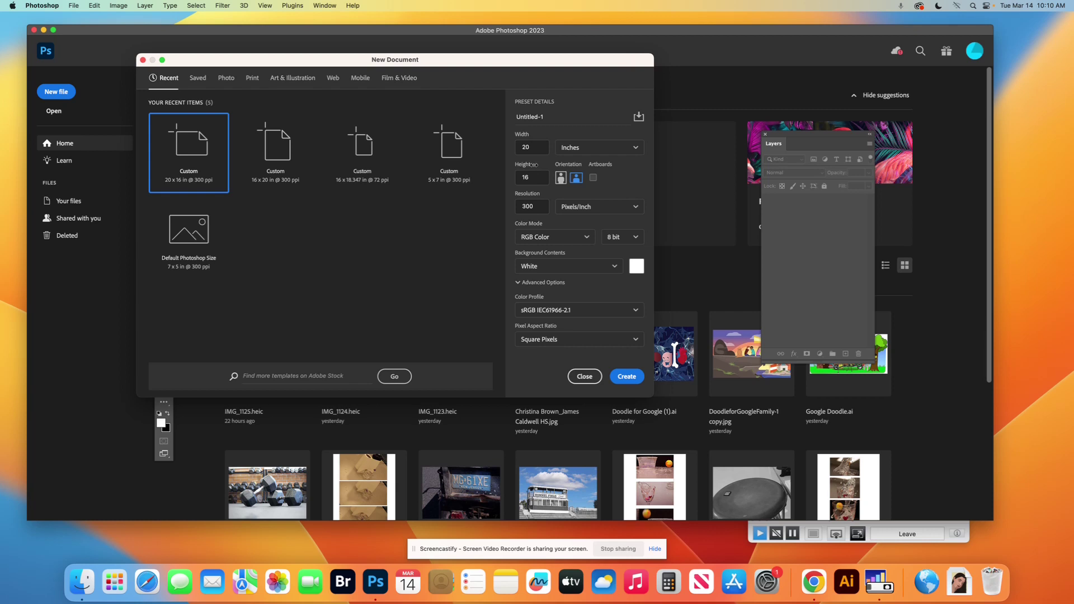
click(634, 377)
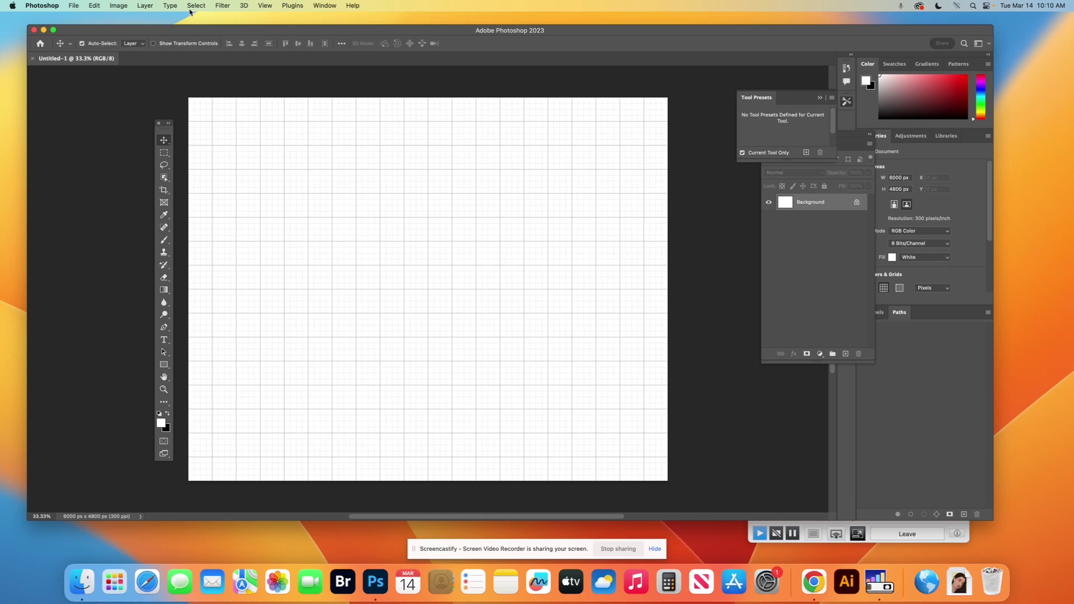
Step: Turn off View > Extras so the grid no longer covers the canvas
click(261, 7)
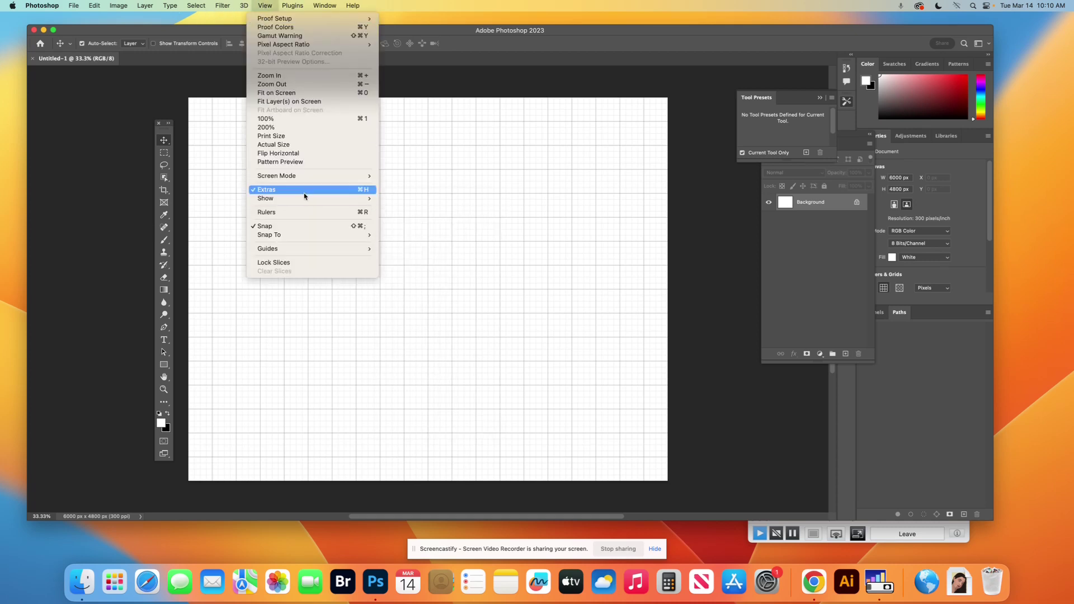
click(267, 190)
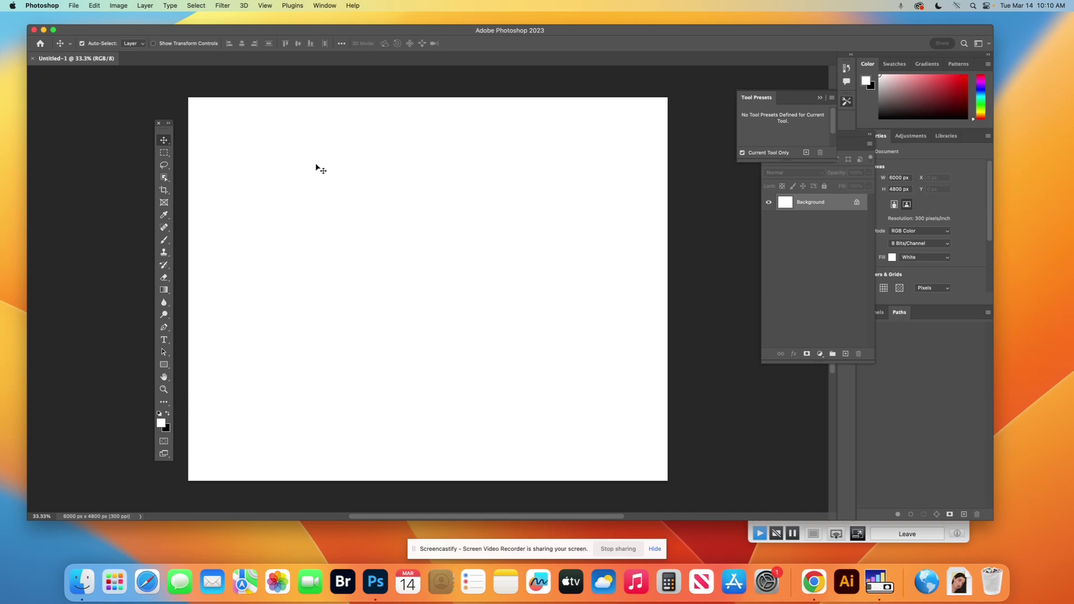
click(73, 7)
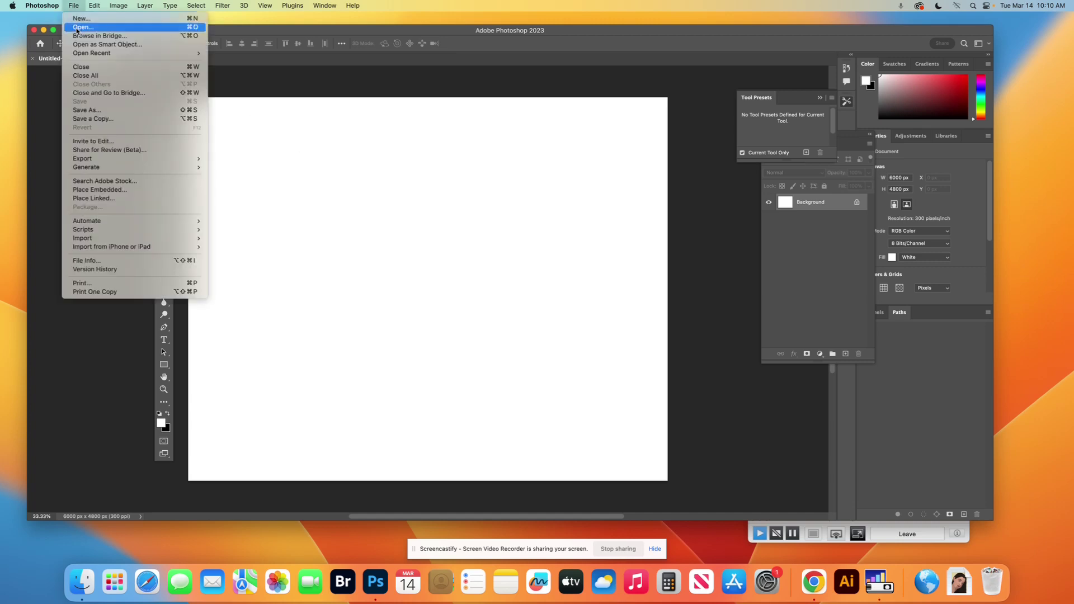
Step: Open IMG_0445.JPG from sjc-fs1 > Amacher Digital Photo > Period 7 2022 > letters
click(79, 27)
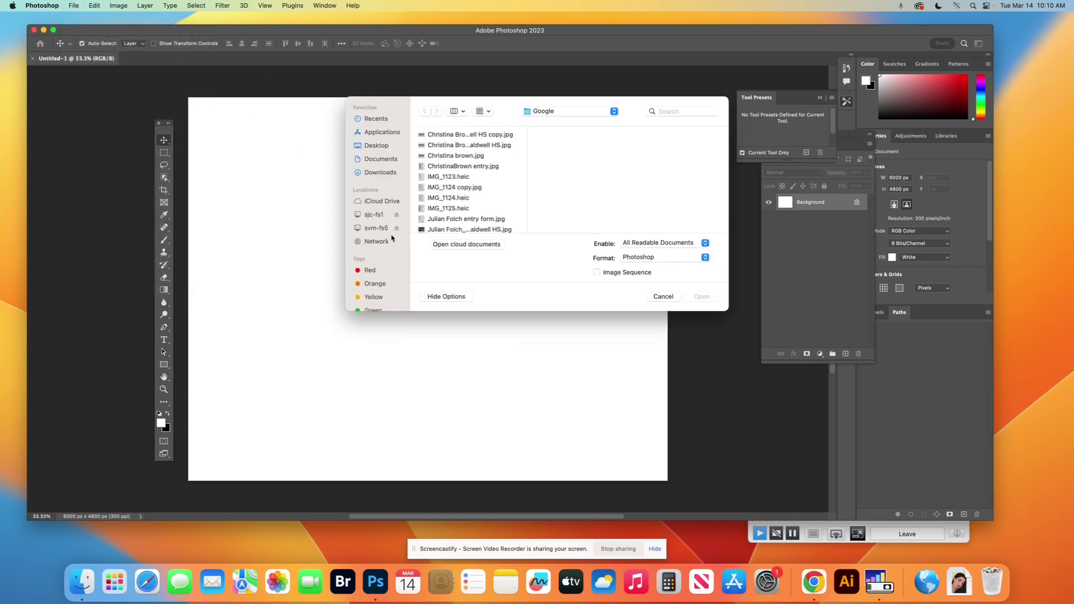
click(374, 215)
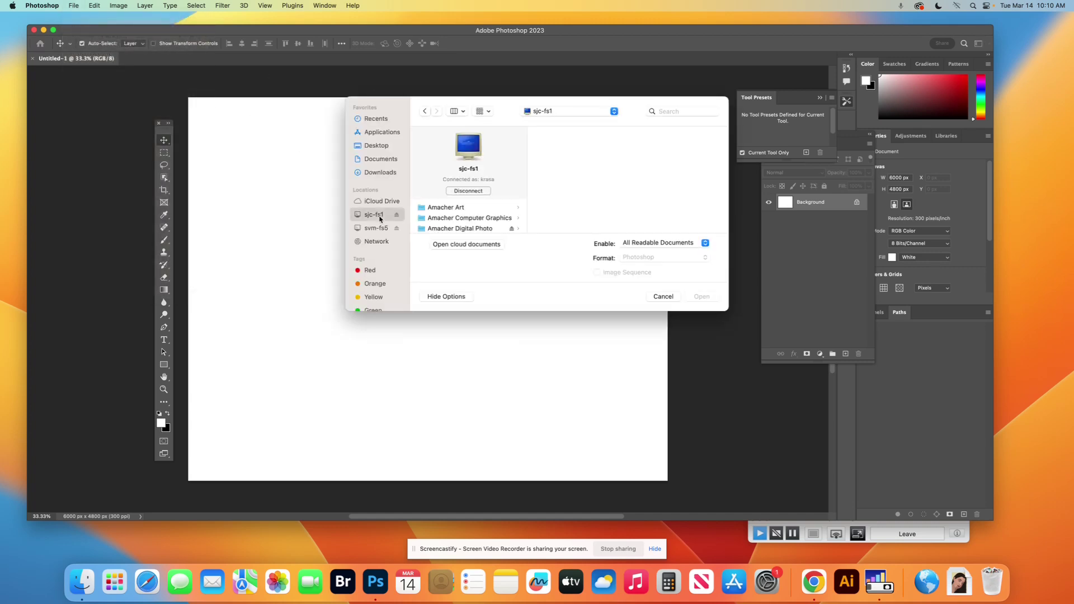
click(471, 229)
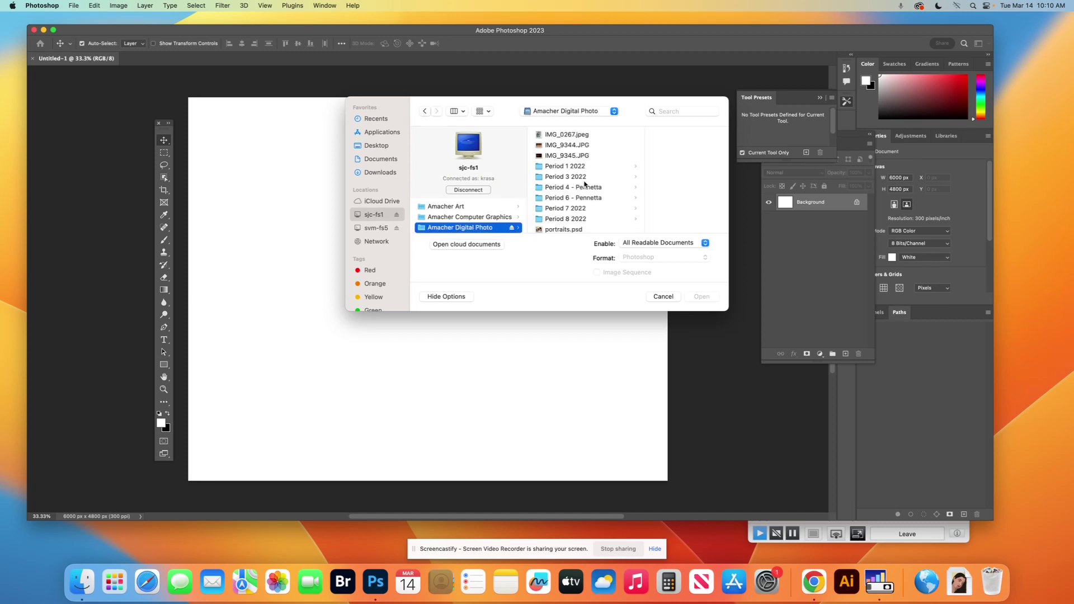
click(562, 211)
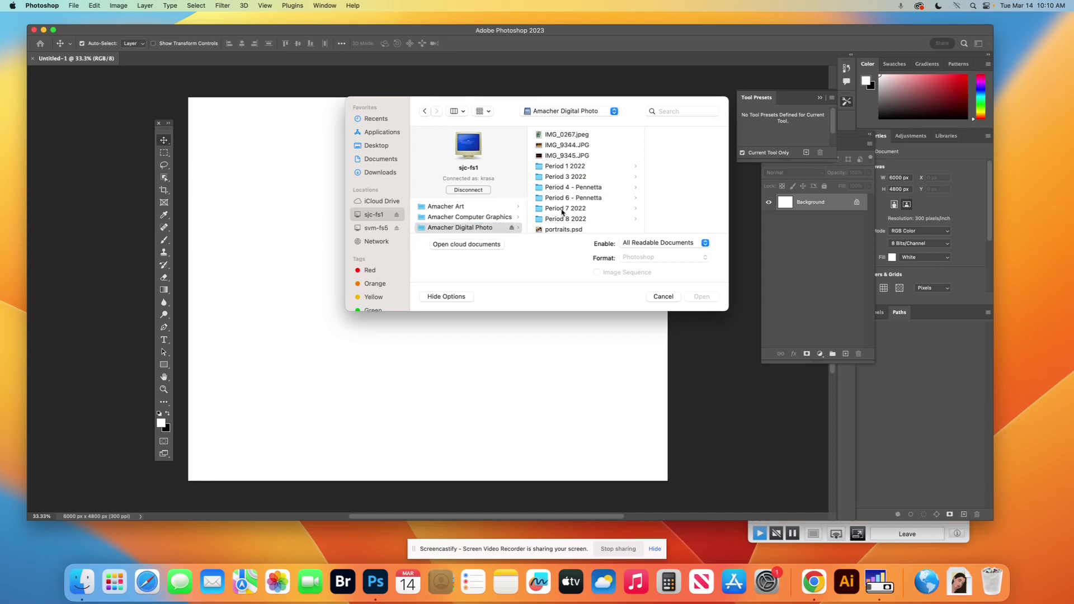
click(649, 138)
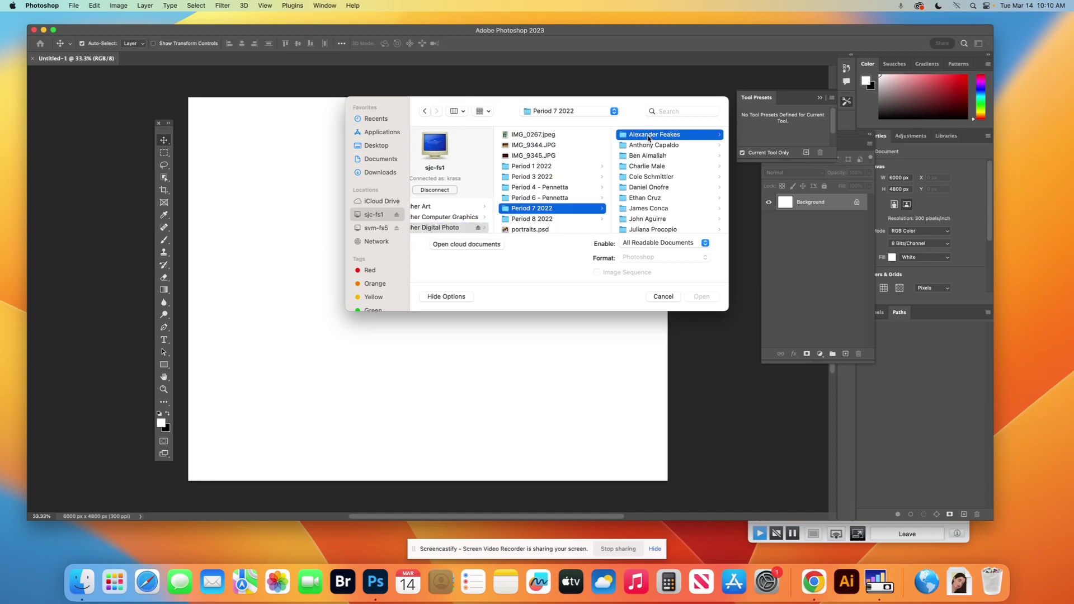
scroll(647, 172, down, 5)
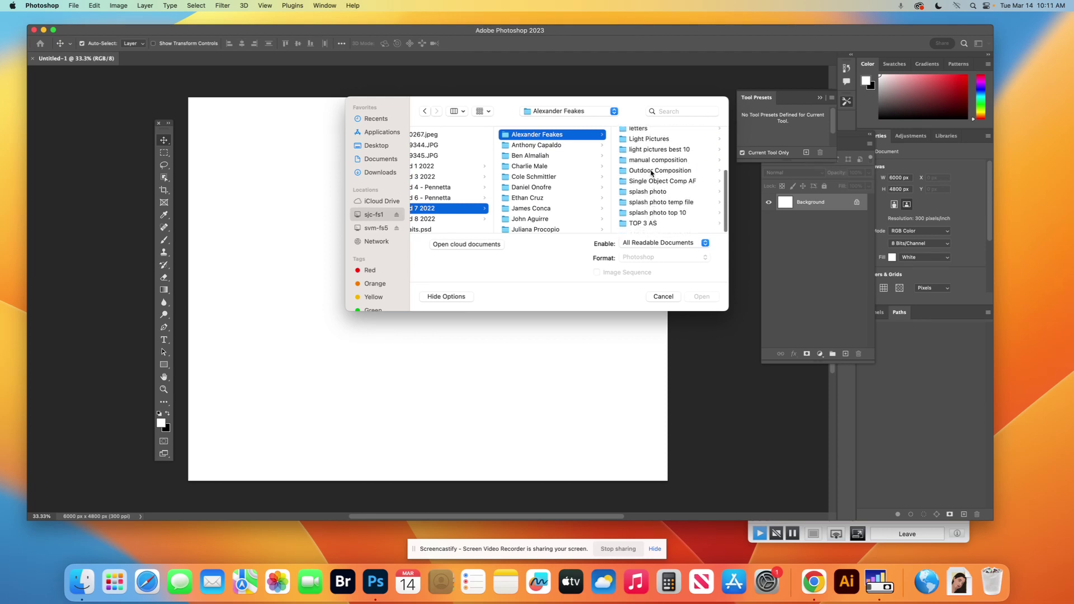
scroll(652, 176, up, 3)
click(635, 163)
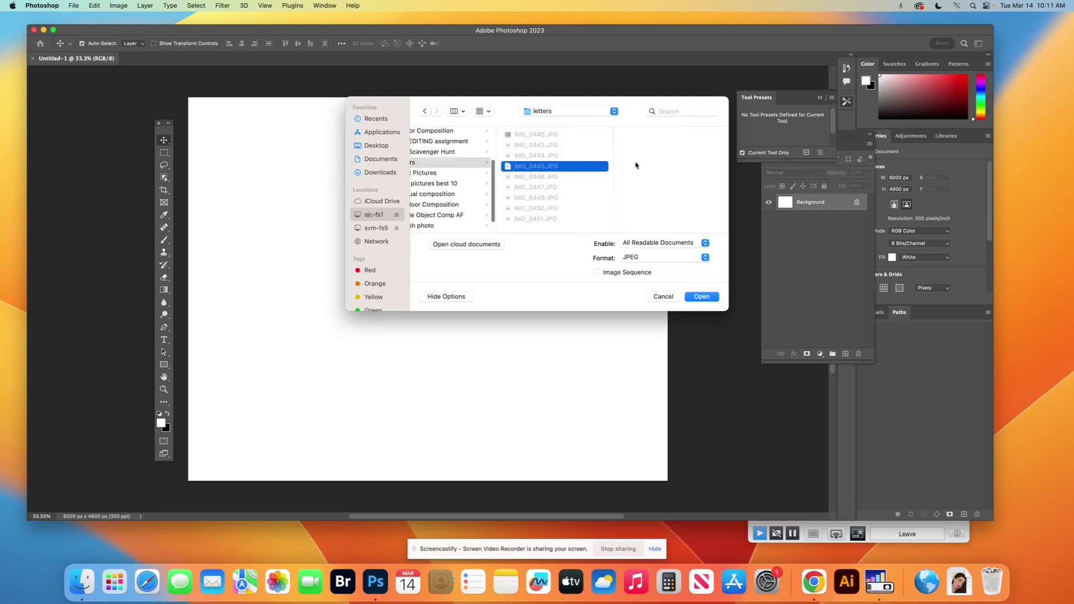
double_click(635, 166)
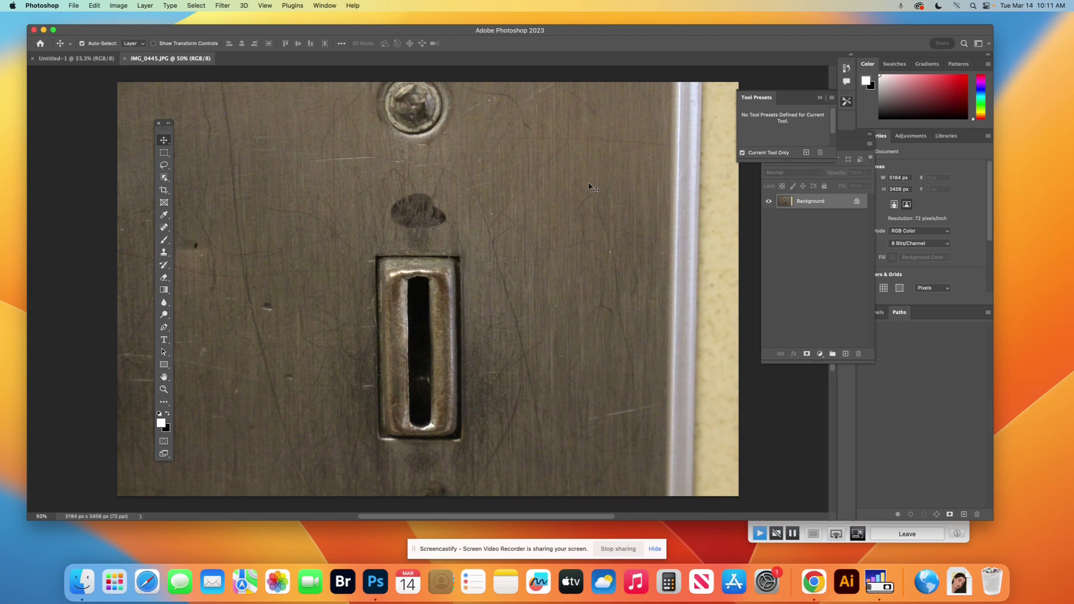
Step: Dock the tools panel on the left and set the Rectangular Marquee feather to 0 px
scroll(590, 187, right, 1)
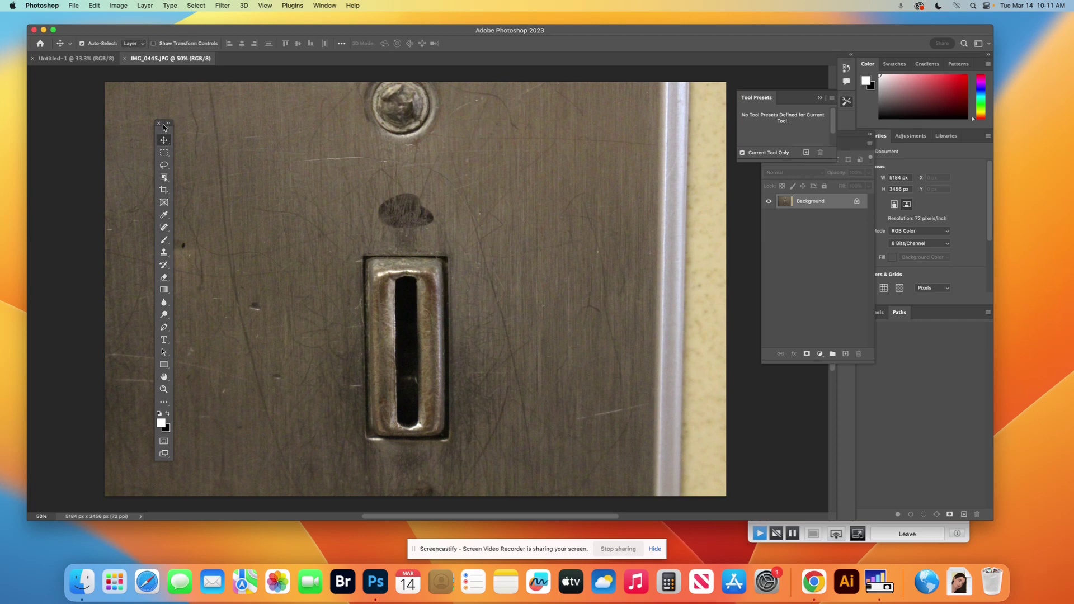
drag(164, 127, 41, 100)
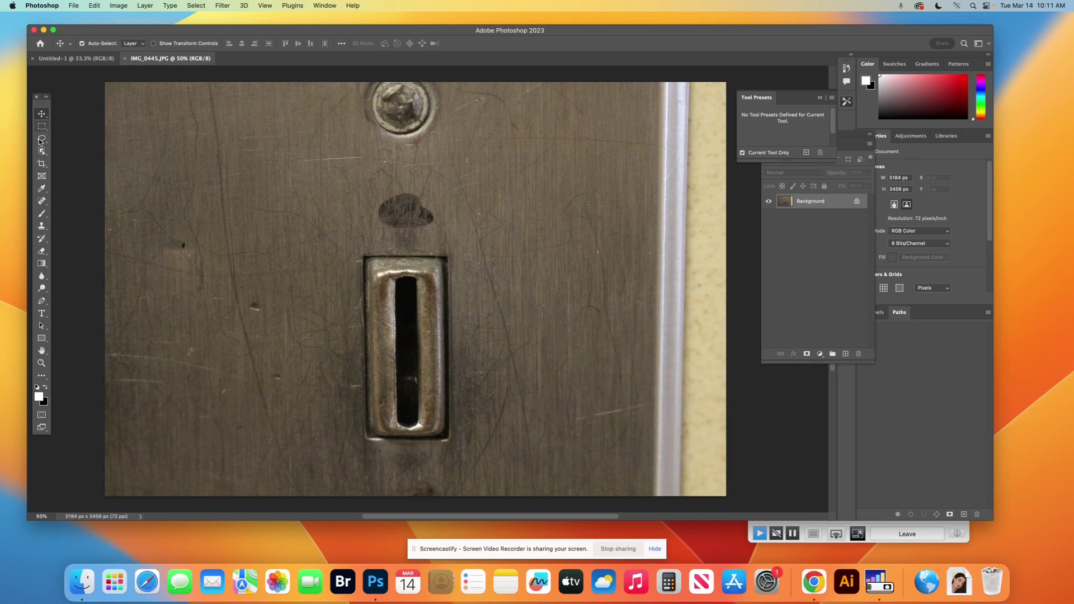
click(43, 126)
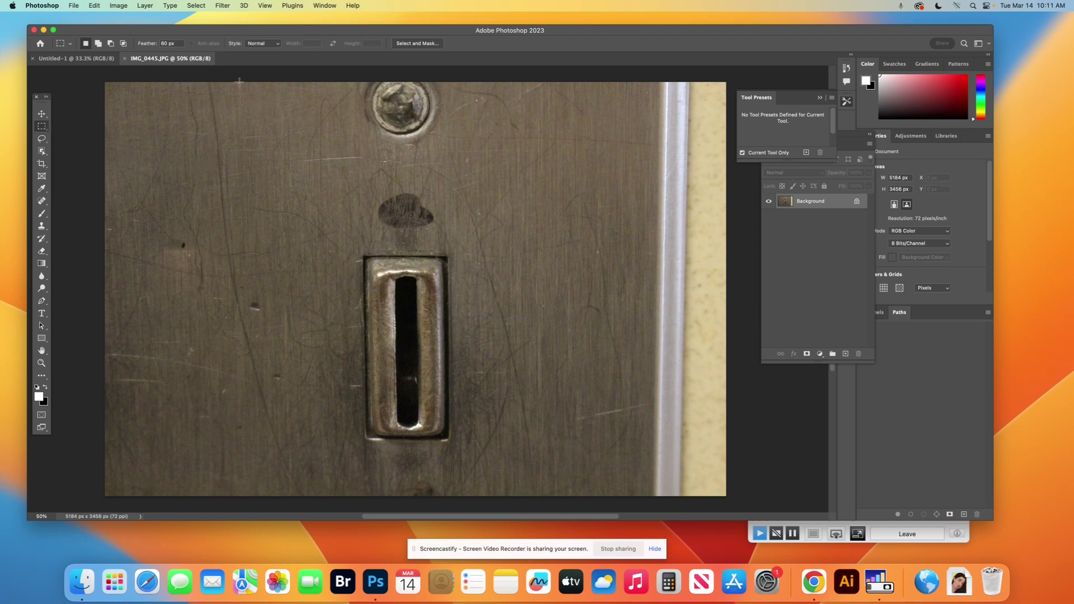
drag(239, 82, 579, 479)
click(88, 219)
click(179, 43)
text(0)
key(Return)
Step: Crop IMG_0445.JPG to a narrow 1787 × 3456 px strip around the metal slot
click(41, 163)
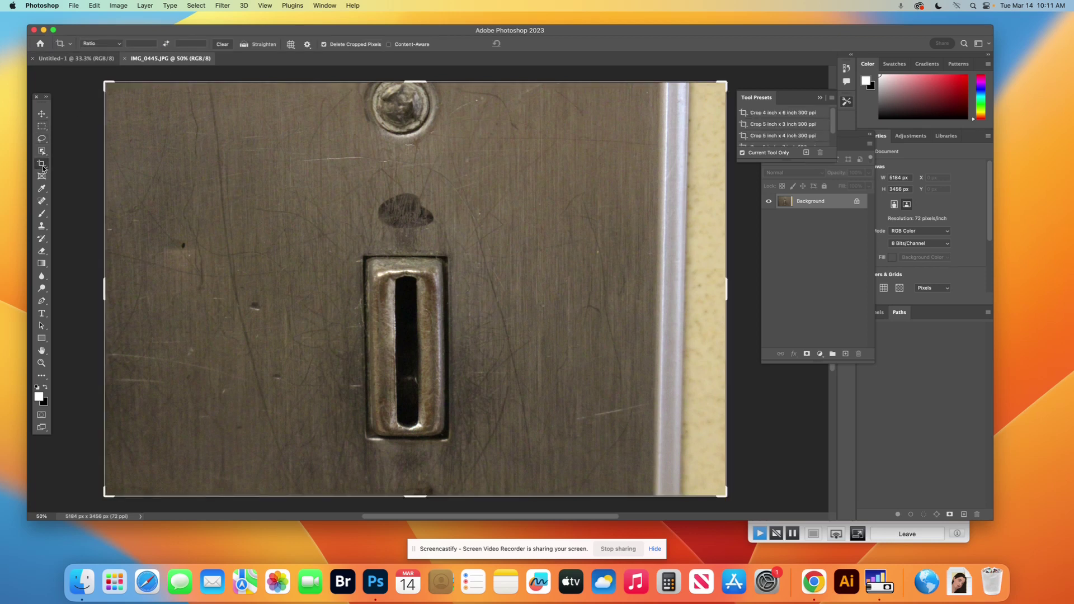
drag(104, 289, 192, 295)
drag(638, 287, 529, 287)
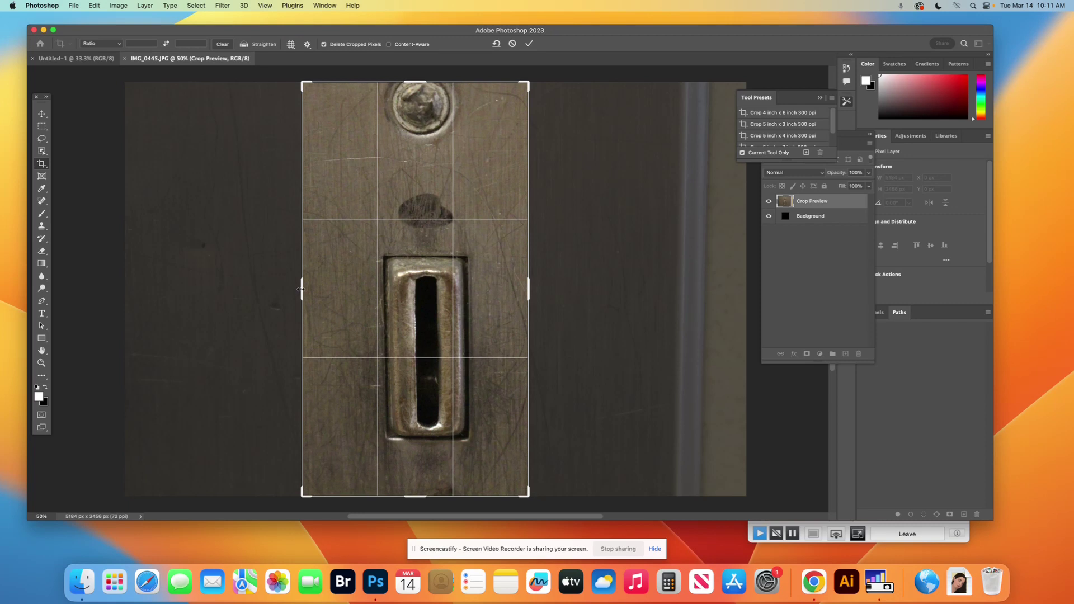
drag(303, 289, 306, 289)
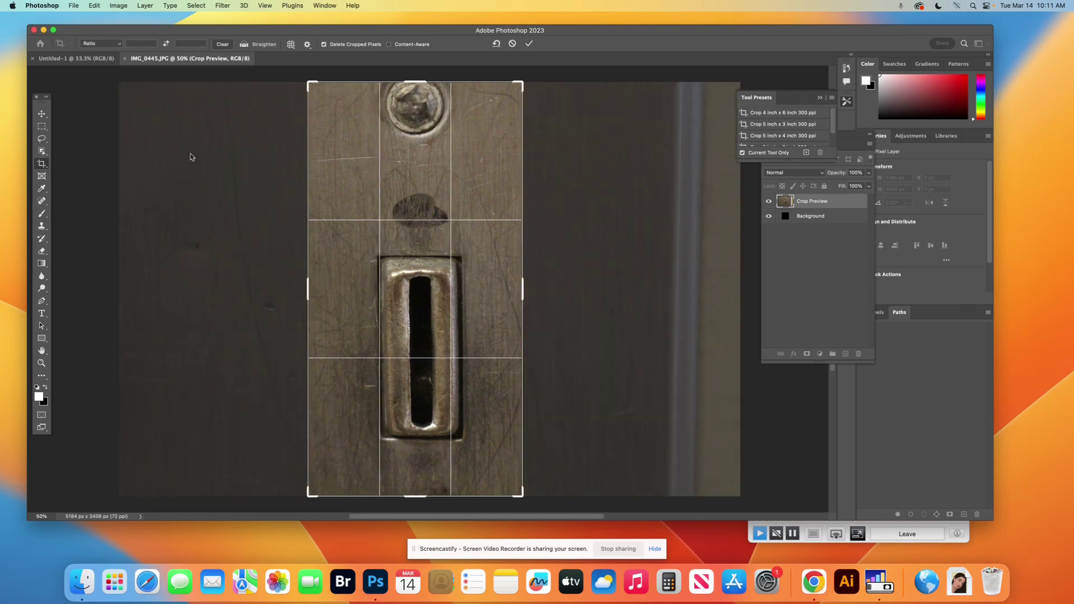
click(42, 115)
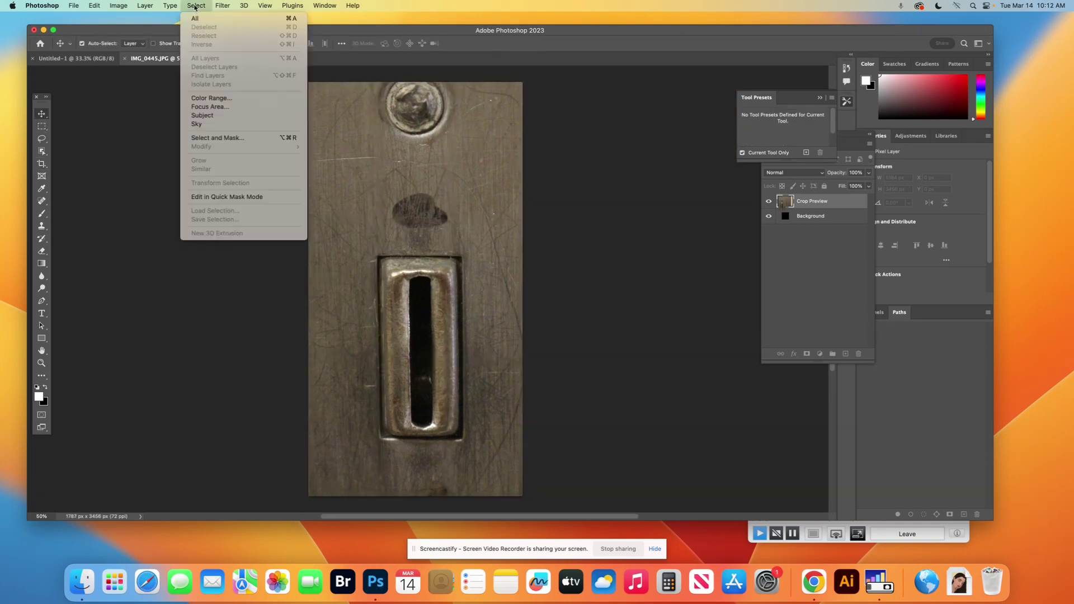
Step: Select all of the cropped strip and copy it
click(195, 19)
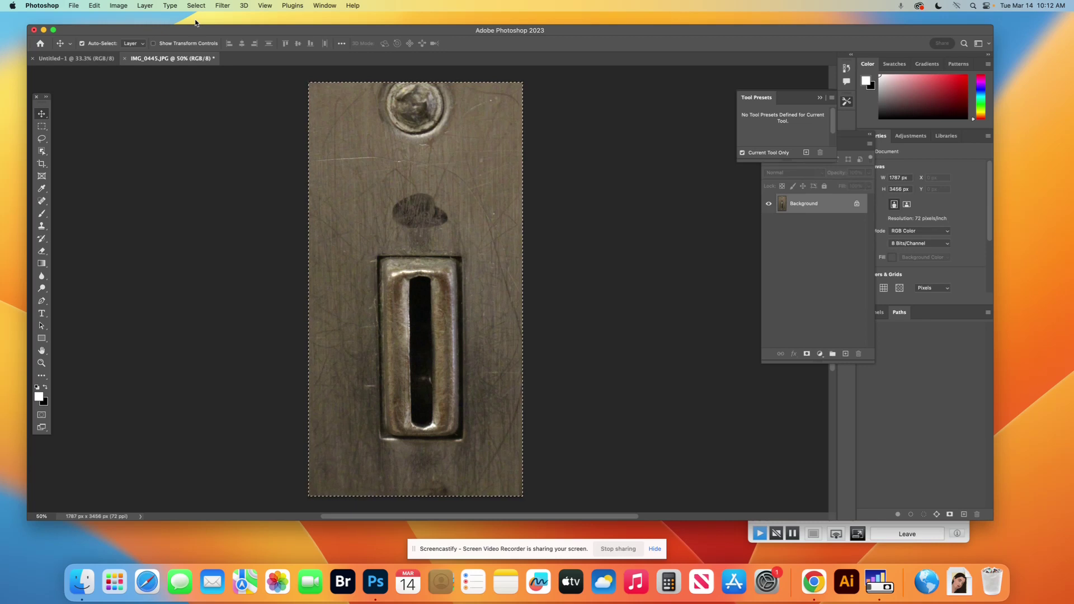
click(94, 6)
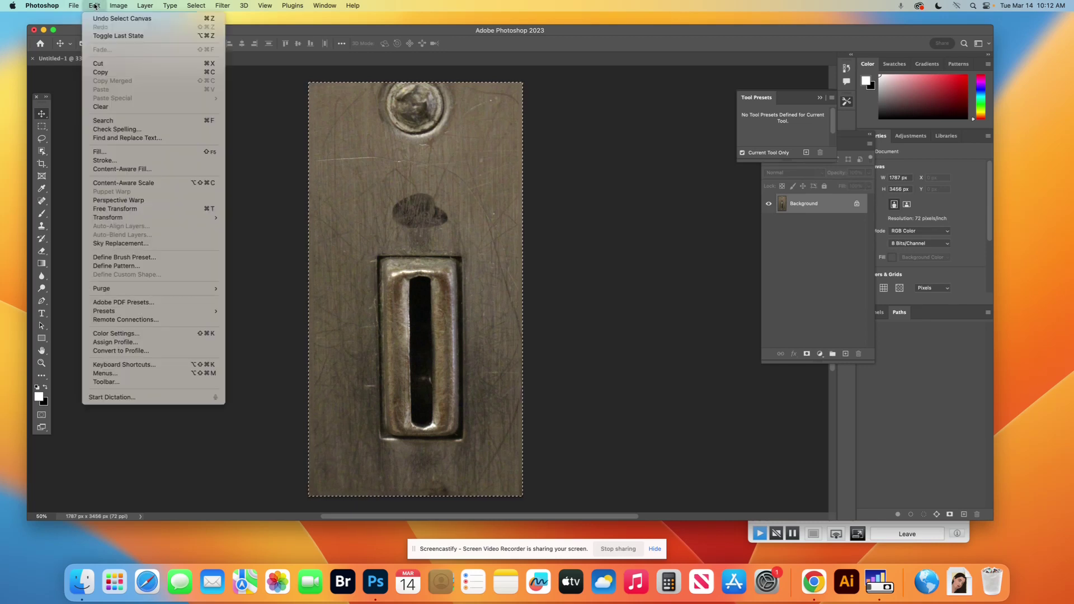
click(97, 73)
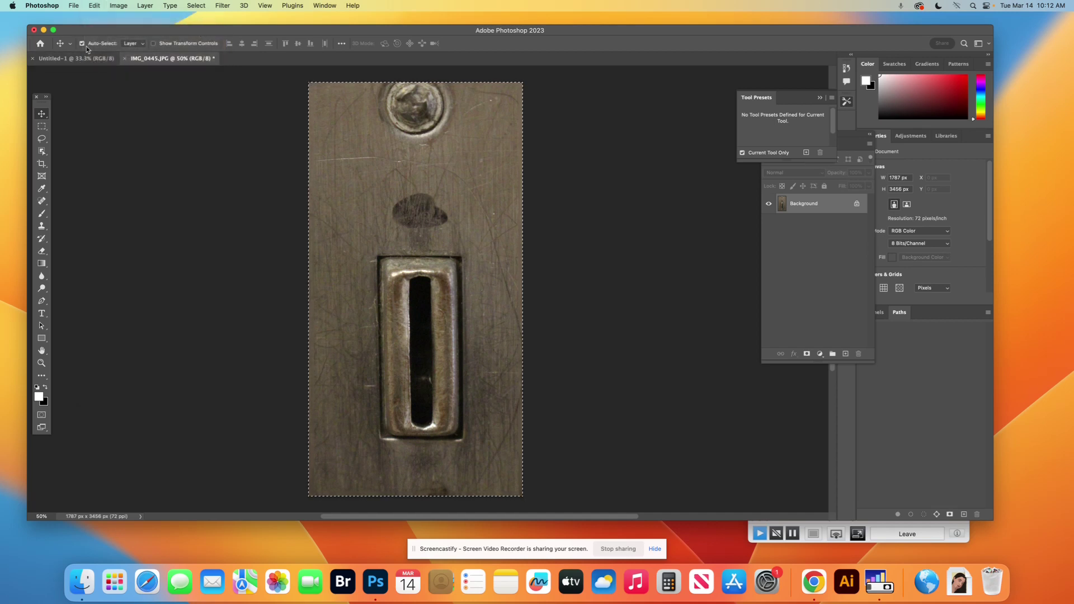
drag(55, 61, 80, 55)
Step: Paste the copied strip into Untitled-1 as Layer 1 above the white background
click(107, 53)
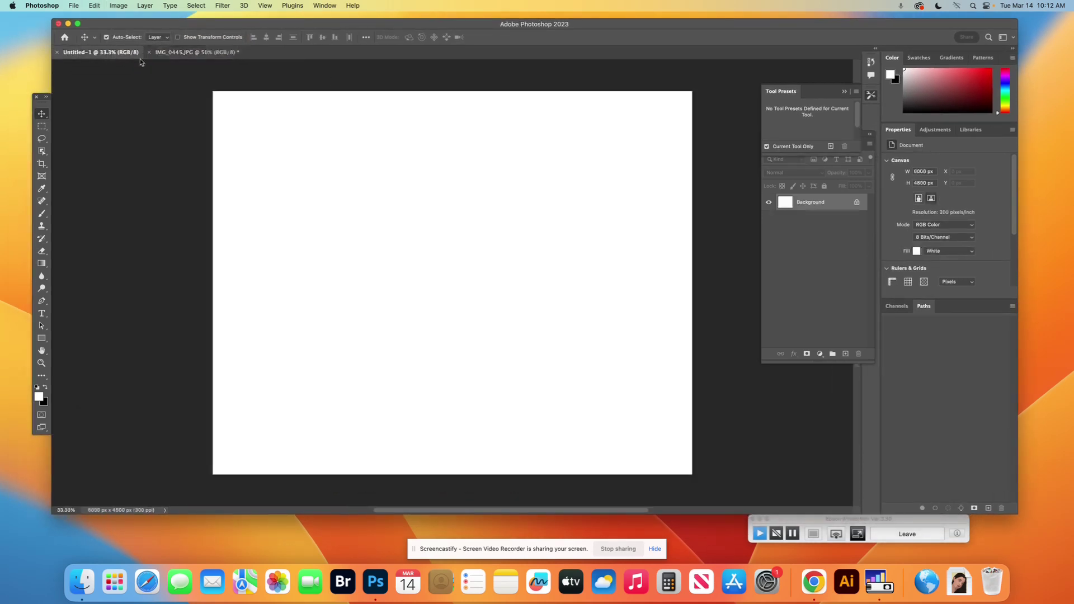
click(221, 52)
click(88, 53)
click(95, 6)
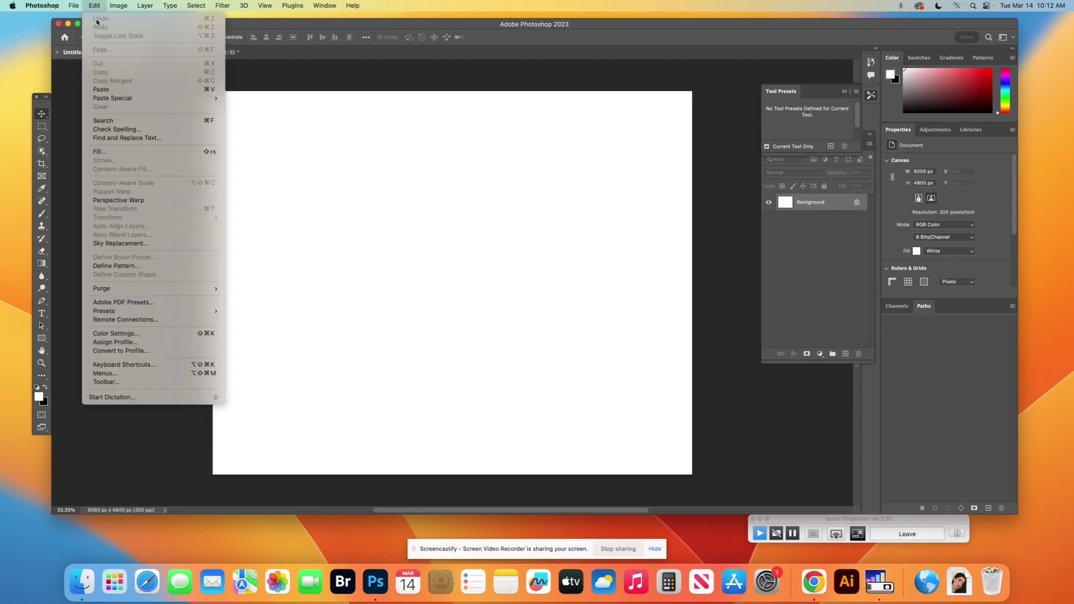
click(102, 95)
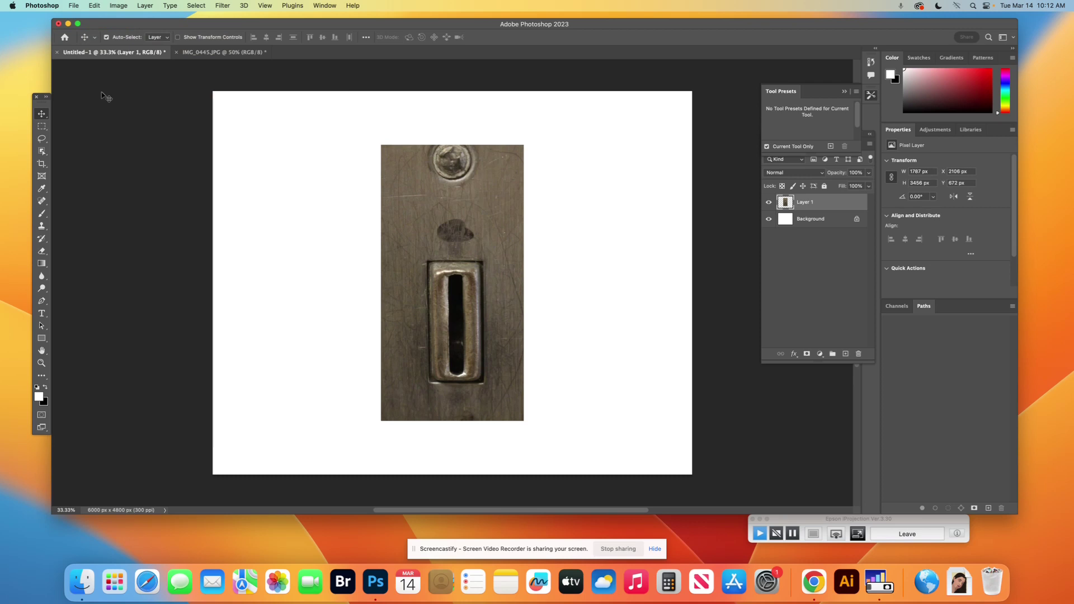
scroll(103, 95, right, 2)
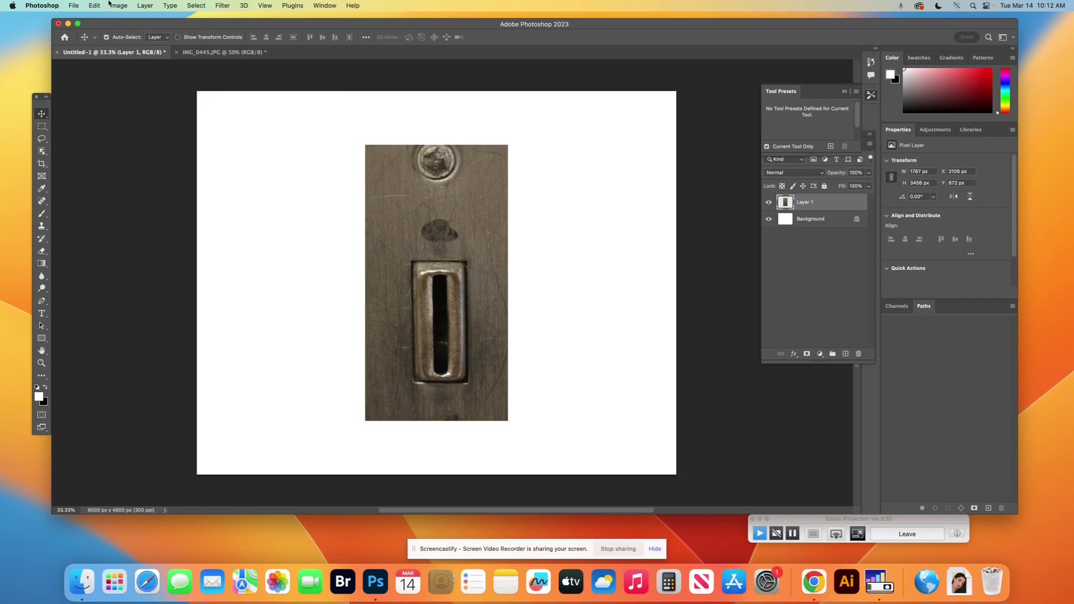
click(96, 6)
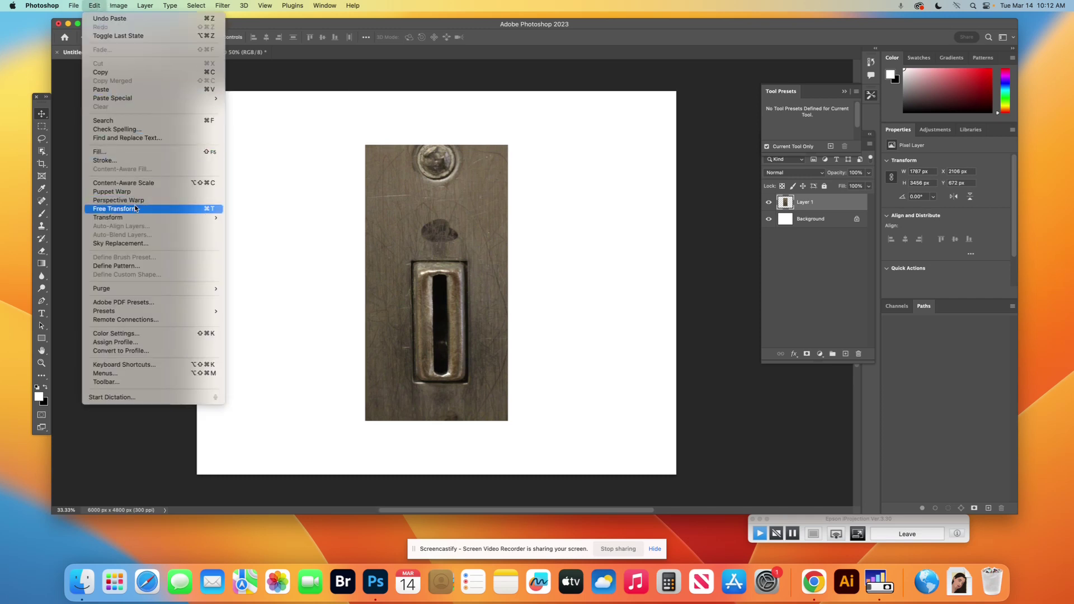
mouse_move(133, 219)
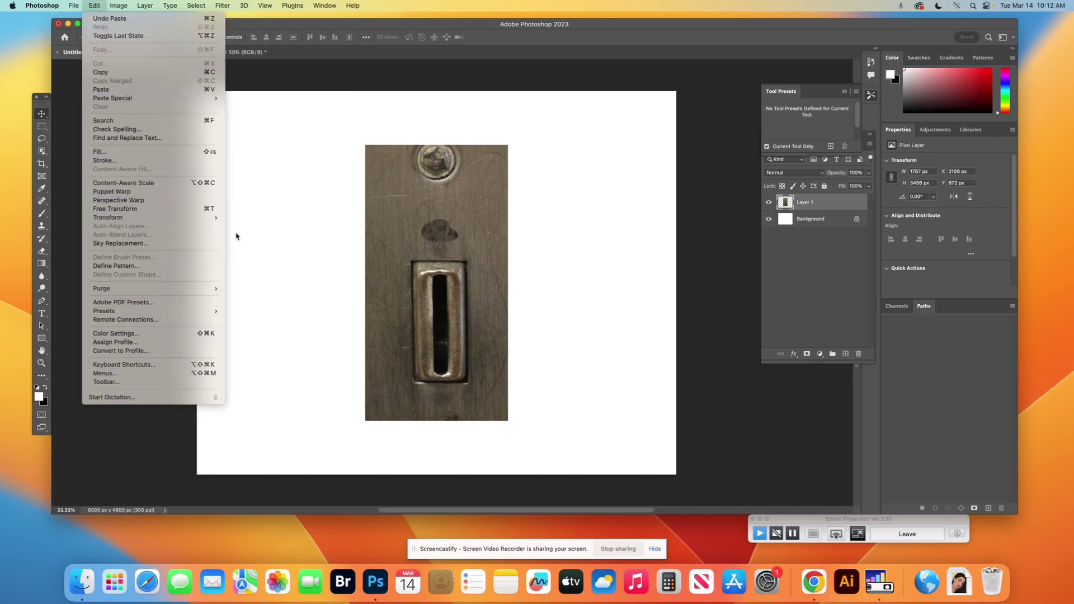
Step: Scale Layer 1 to 521 × 1007 px in the top-left corner, then close IMG_0445.JPG unsaved
click(254, 232)
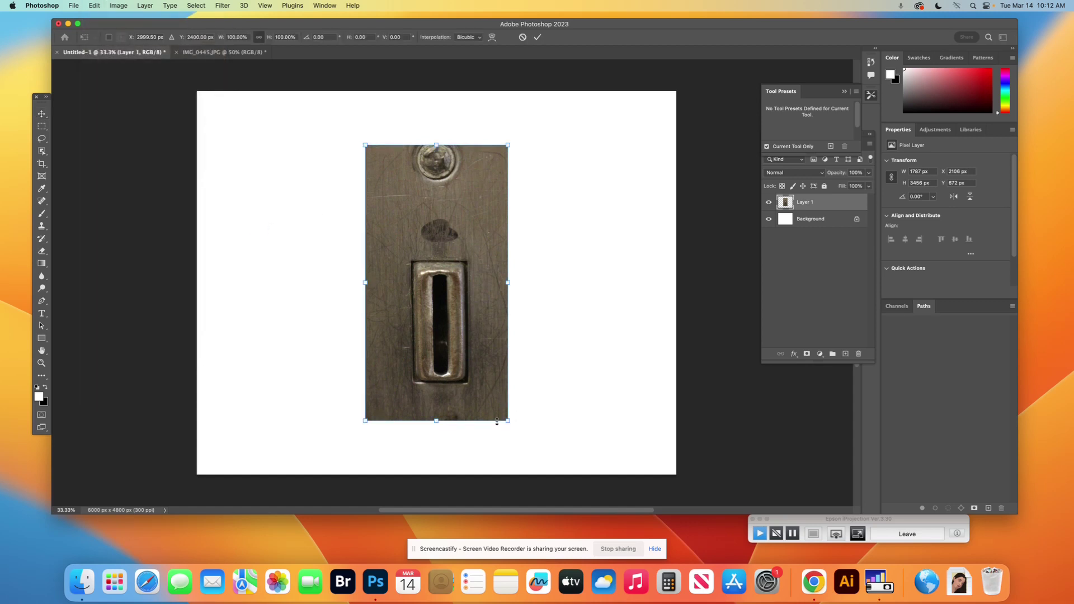
drag(509, 423, 399, 235)
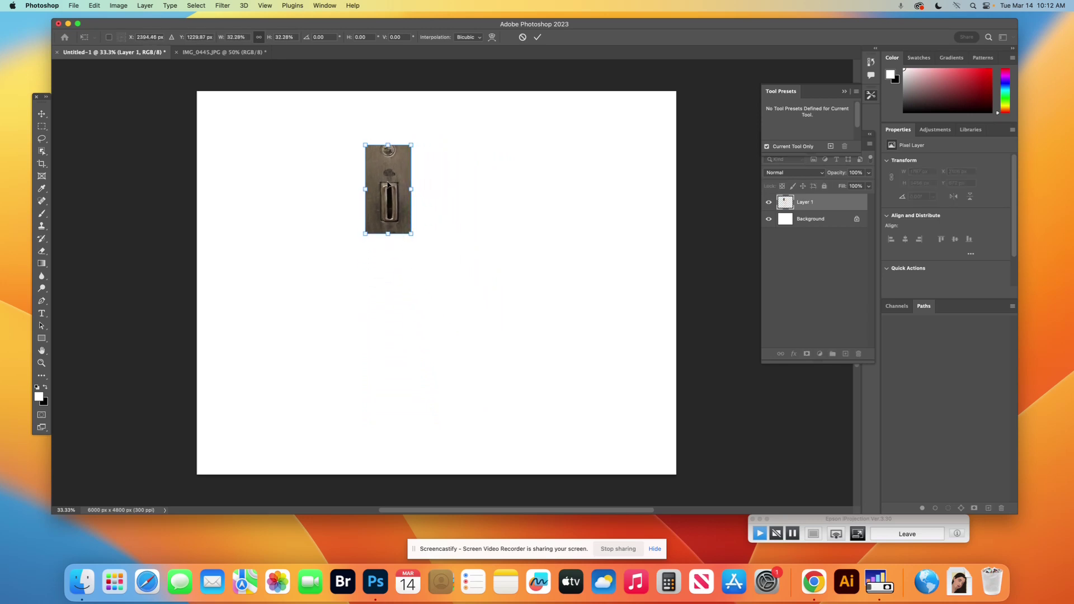
drag(388, 186, 229, 141)
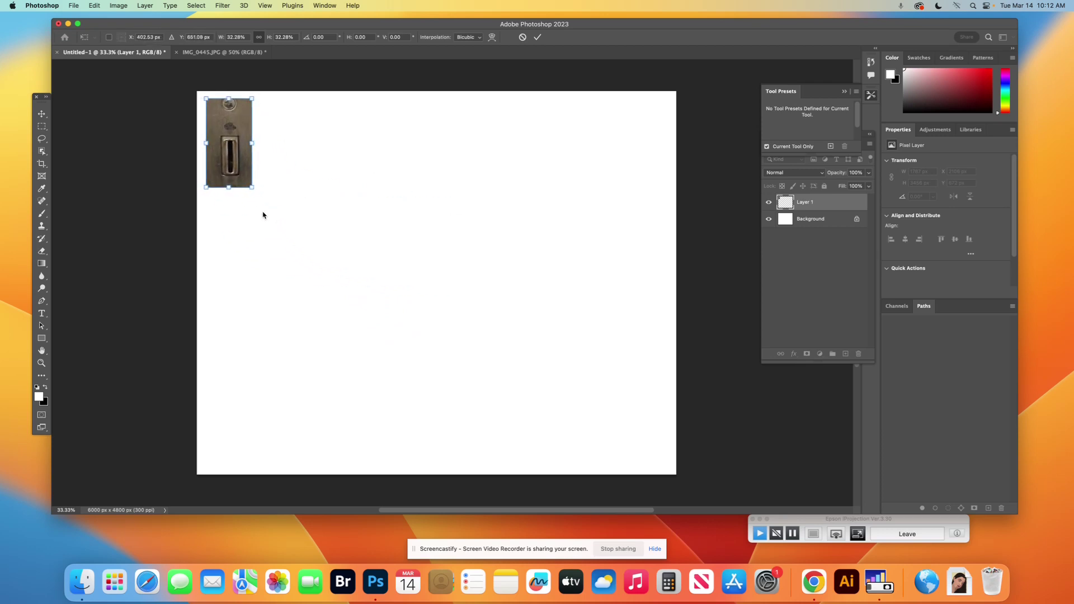
drag(251, 187, 247, 178)
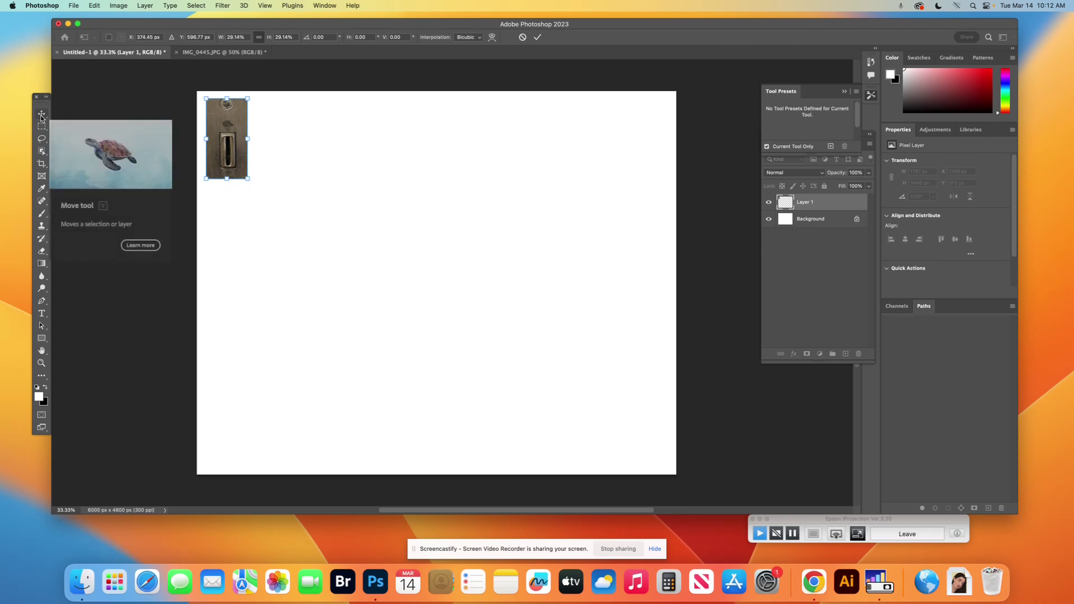
click(537, 38)
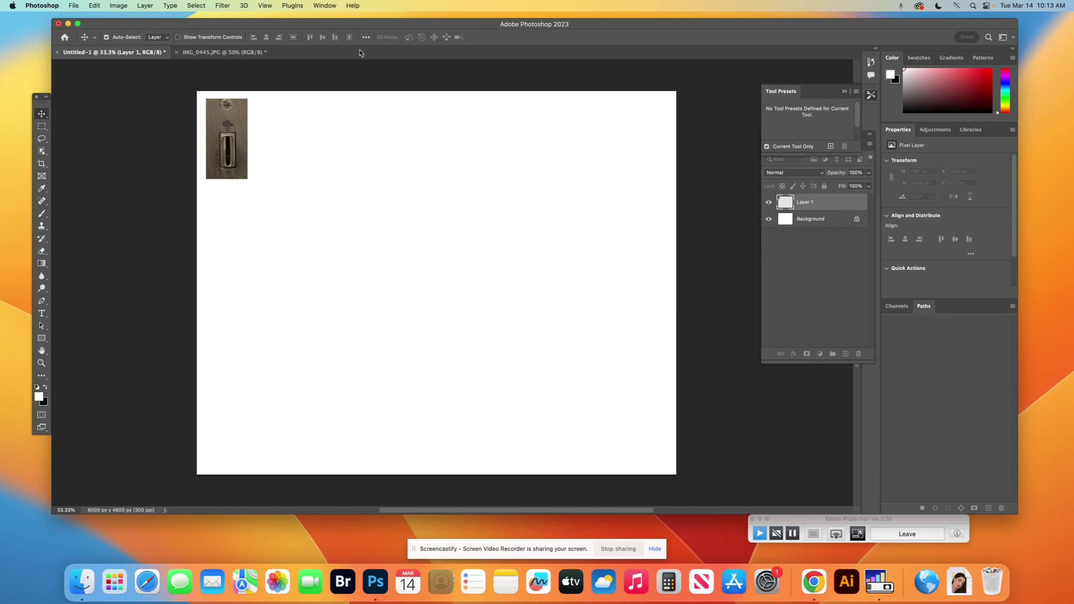
click(176, 53)
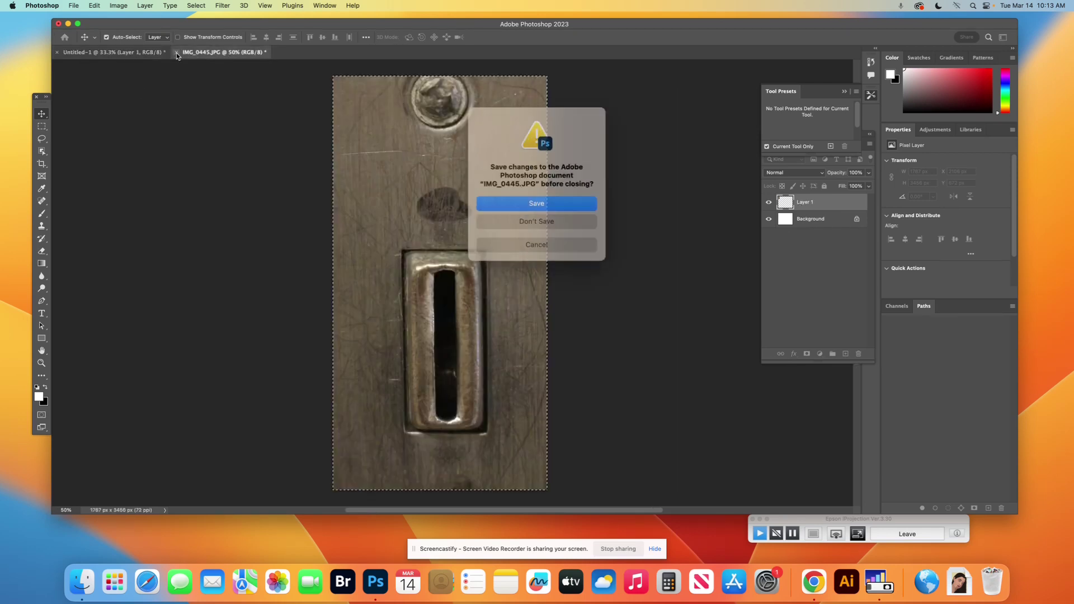
click(551, 219)
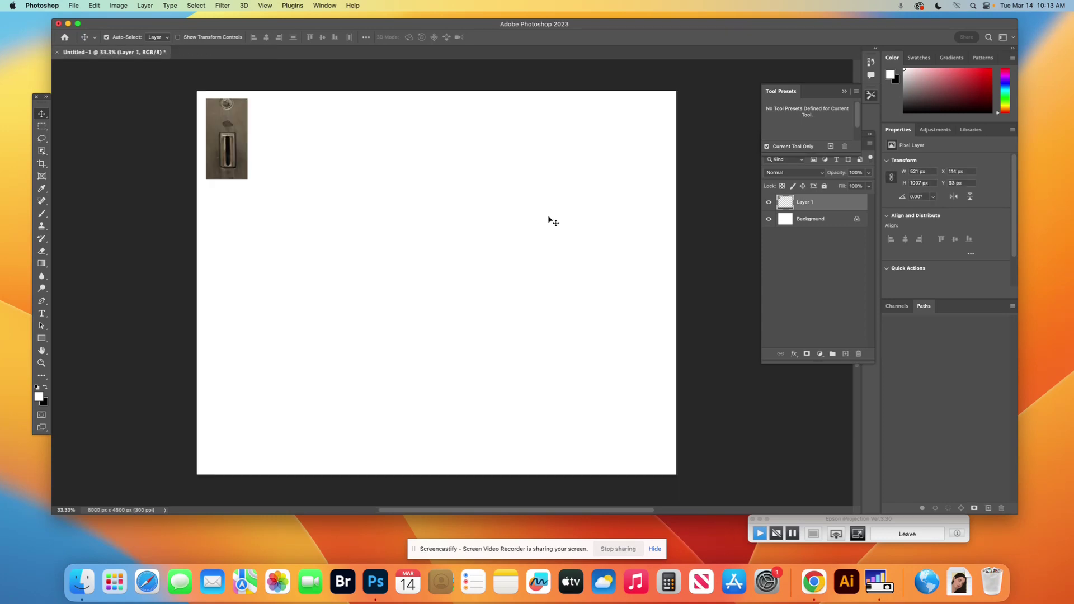
Step: Open IMG_0444.JPG from the letters folder
click(74, 6)
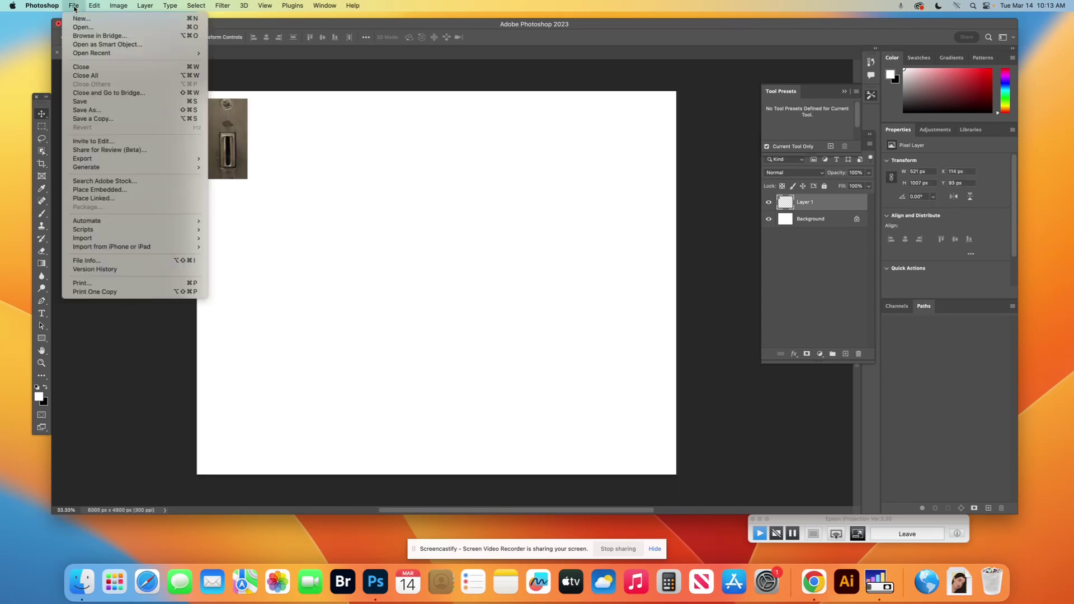
click(91, 31)
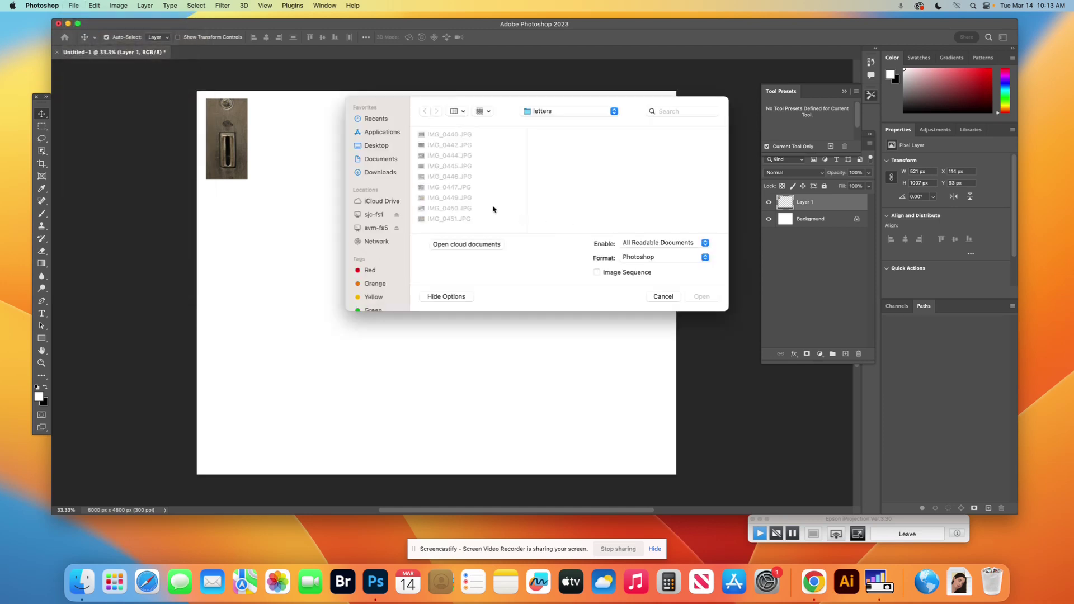
click(446, 156)
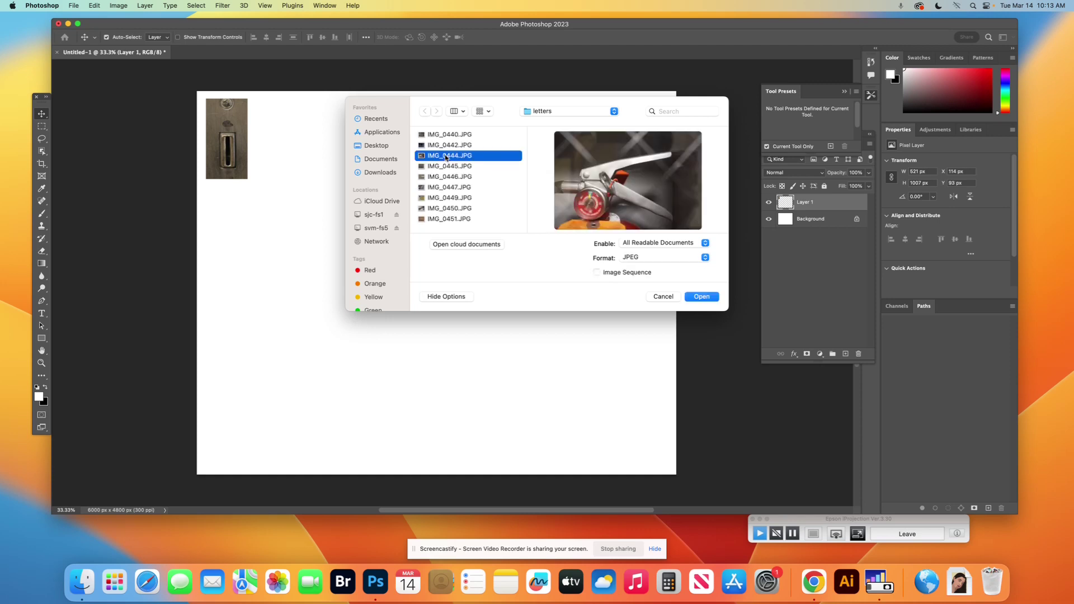
click(706, 298)
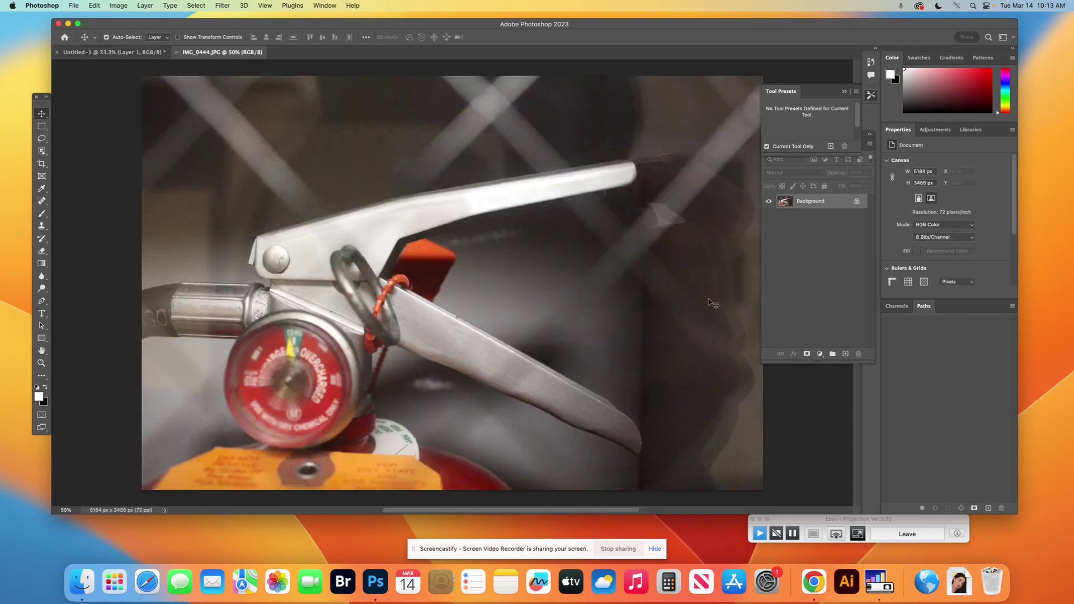
Step: Copy a large rectangle of the extinguisher photo and return to Untitled-1
click(41, 126)
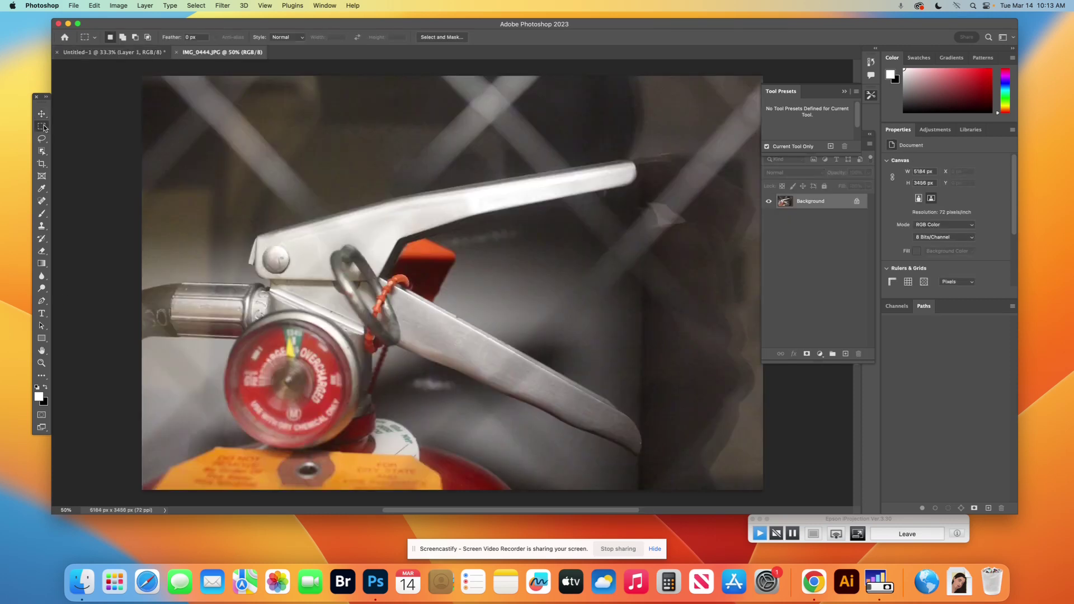
right_click(180, 113)
click(254, 430)
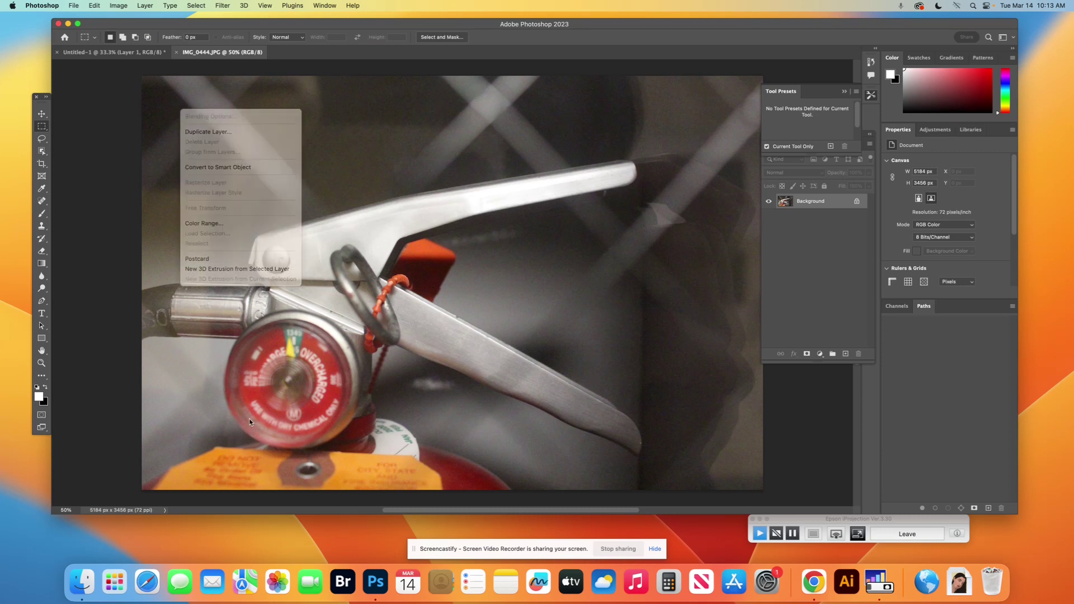
drag(191, 110, 696, 307)
scroll(86, 223, up, 5)
scroll(86, 223, left, 2)
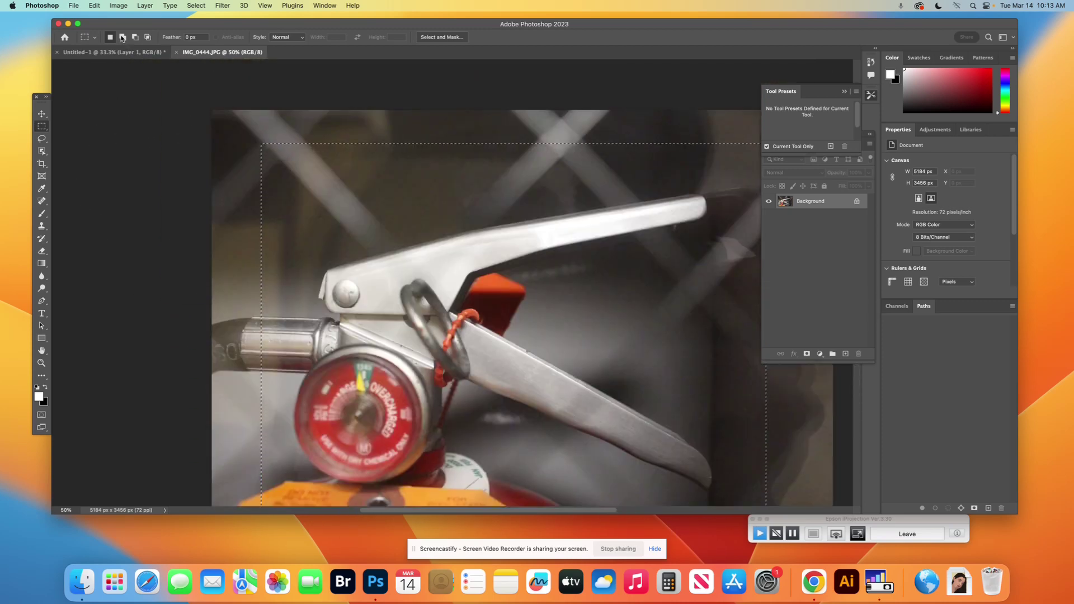
click(97, 7)
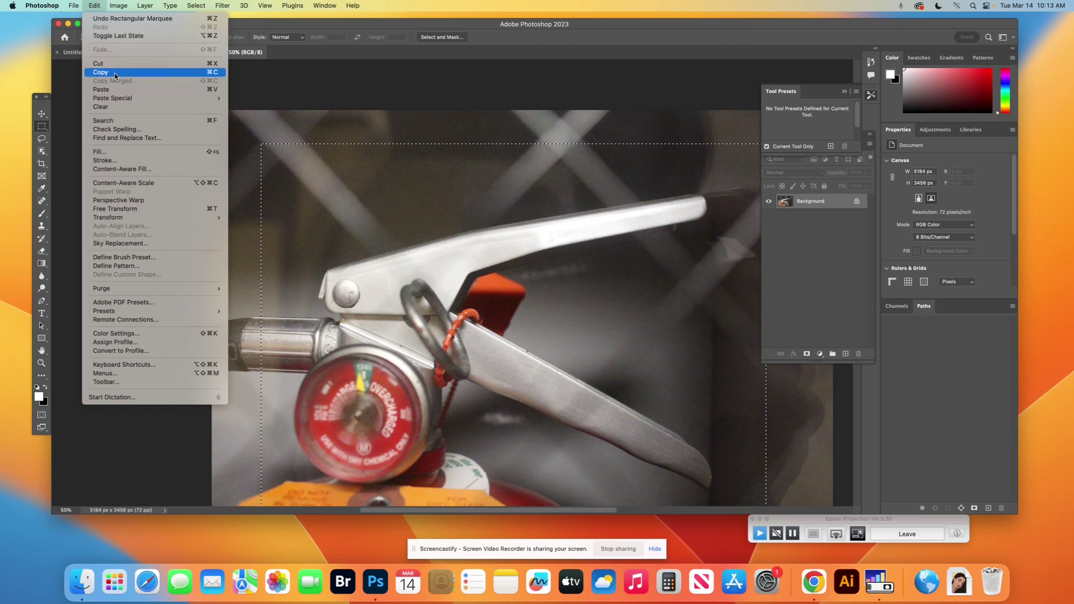
click(101, 72)
click(119, 51)
key(super+v)
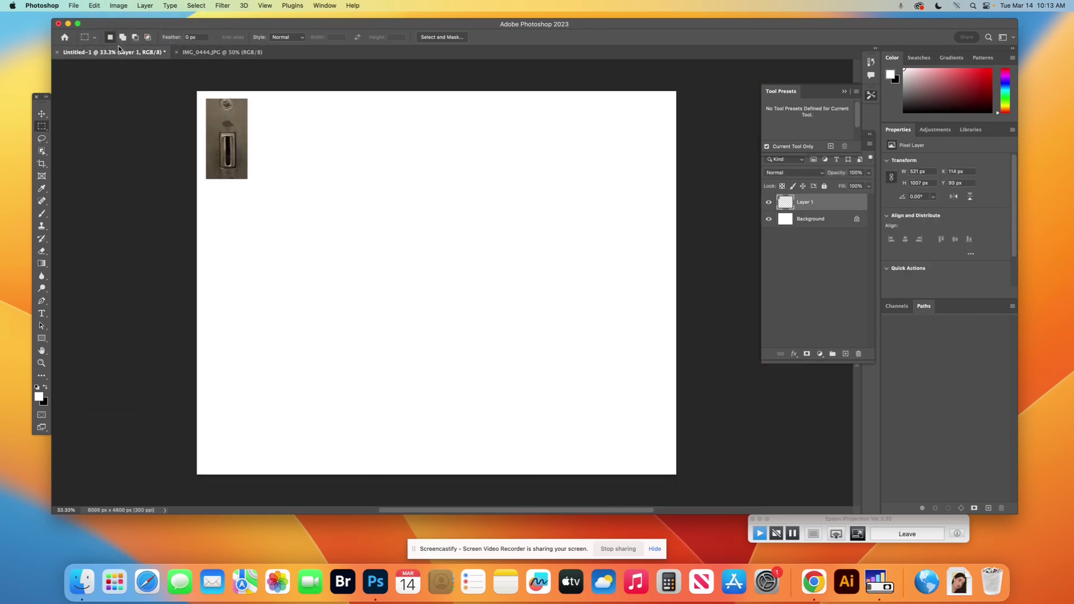
Step: Paste the extinguisher photo as Layer 2 and scale it to about 32% beside the keyhole photo
click(93, 5)
click(109, 87)
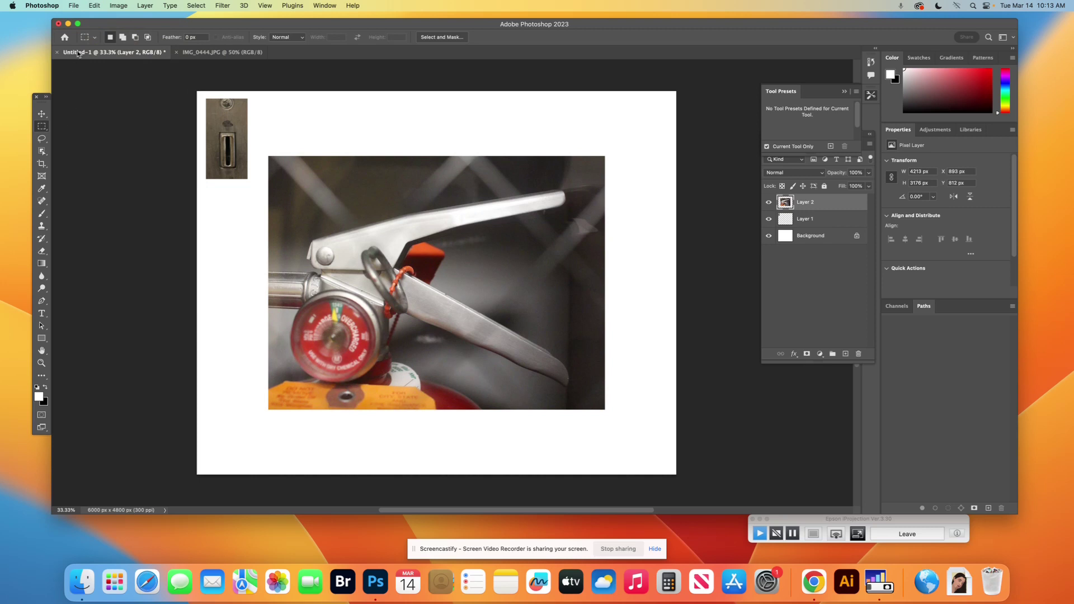
click(93, 6)
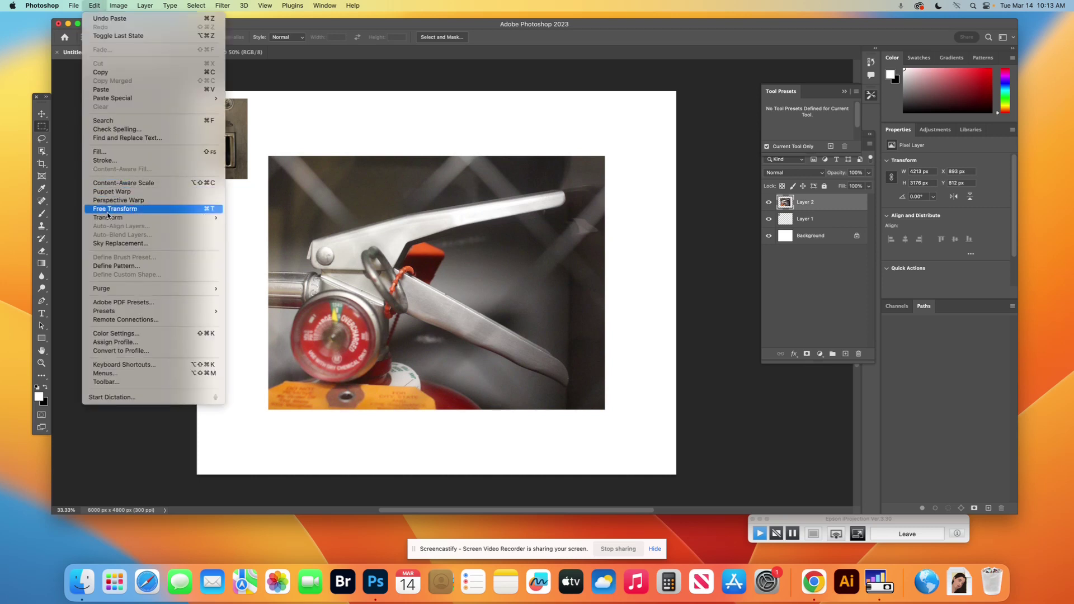
mouse_move(216, 217)
click(259, 231)
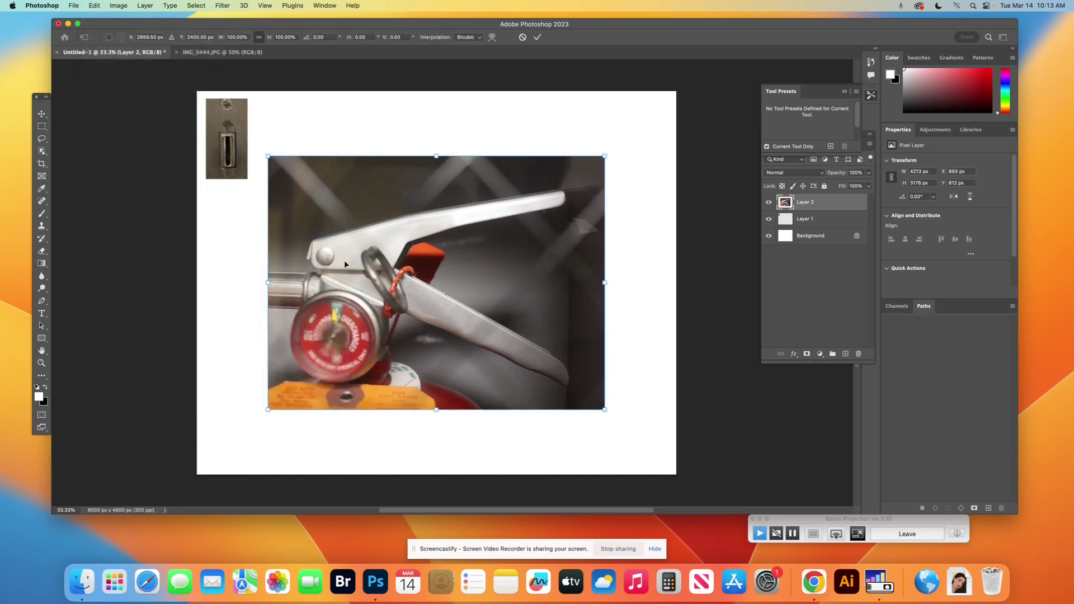
drag(606, 412, 389, 250)
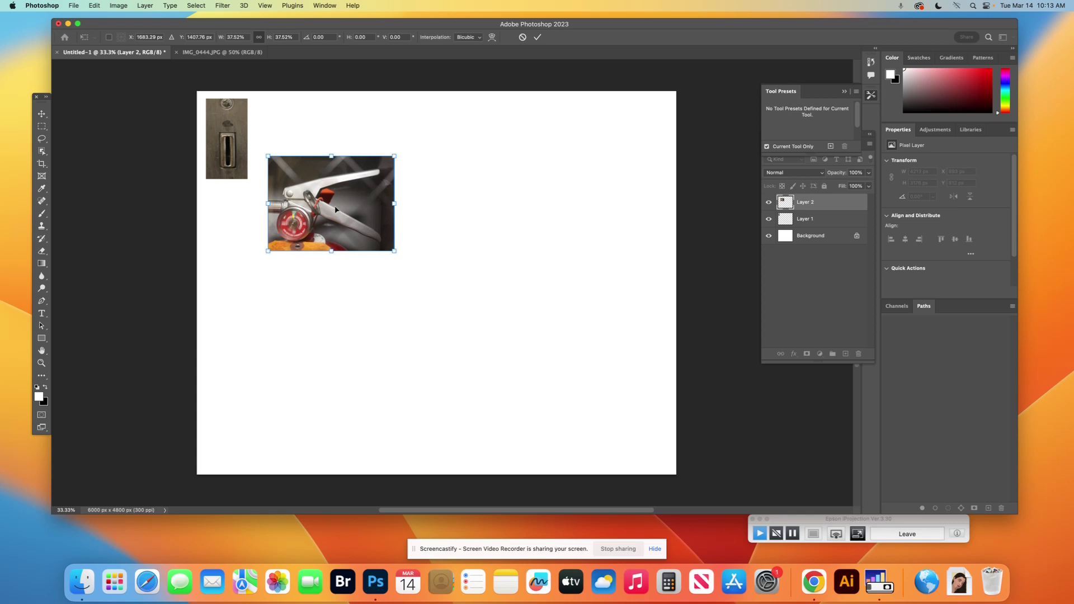
drag(336, 209, 322, 149)
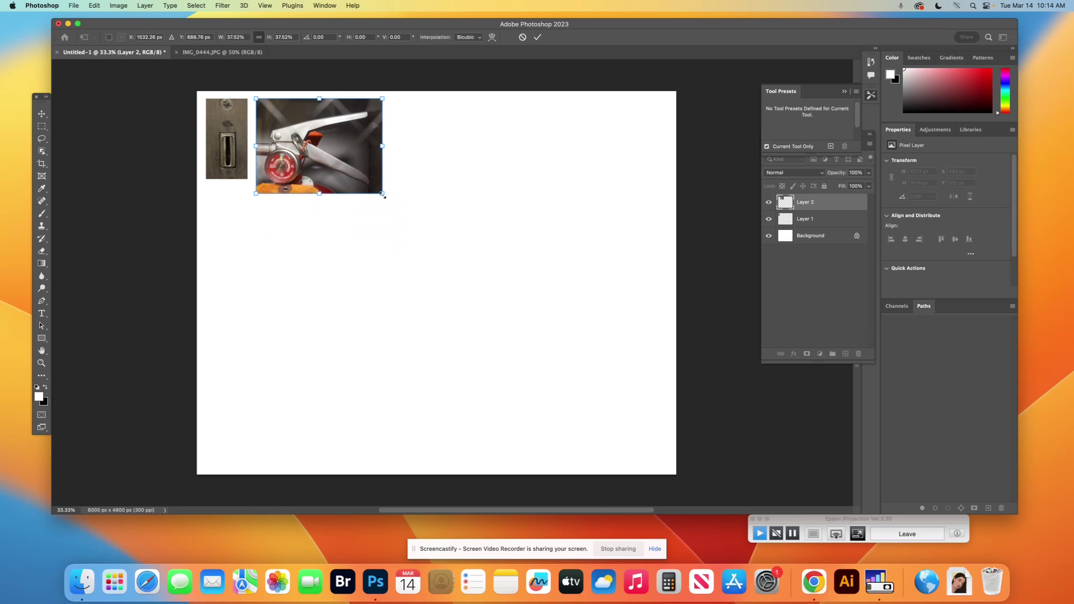
drag(382, 195, 365, 180)
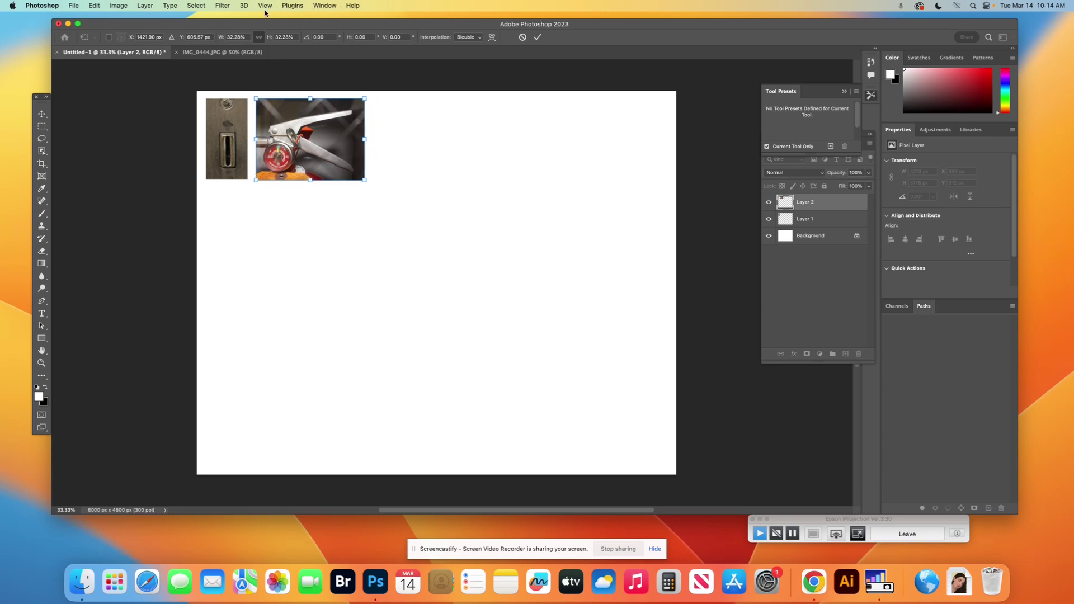
click(265, 7)
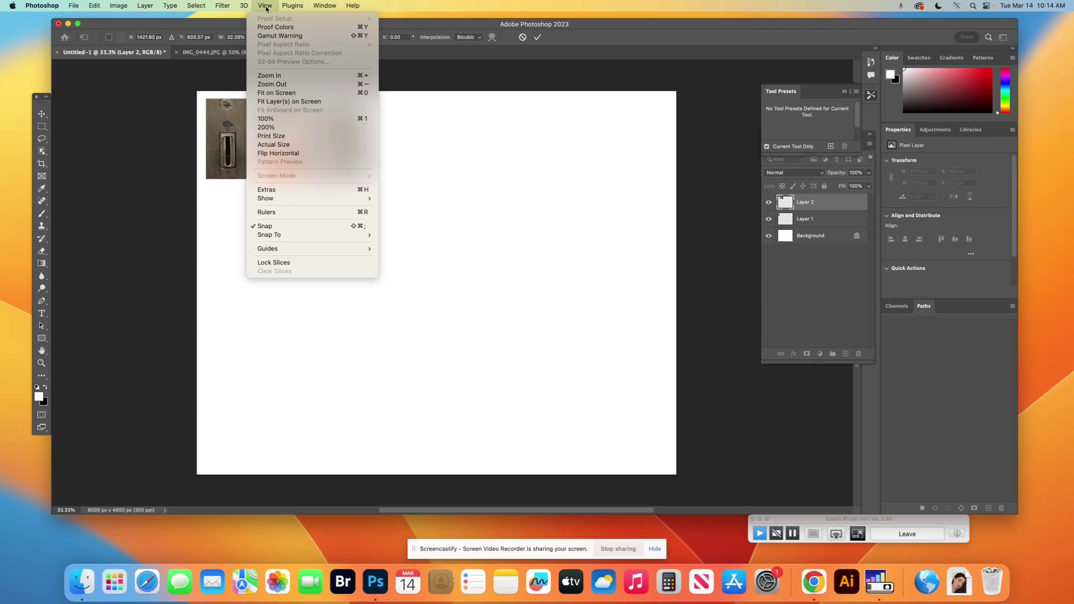
Step: Show the canvas grid and select Layer 1, dismissing a no-pixels-selected warning
click(264, 190)
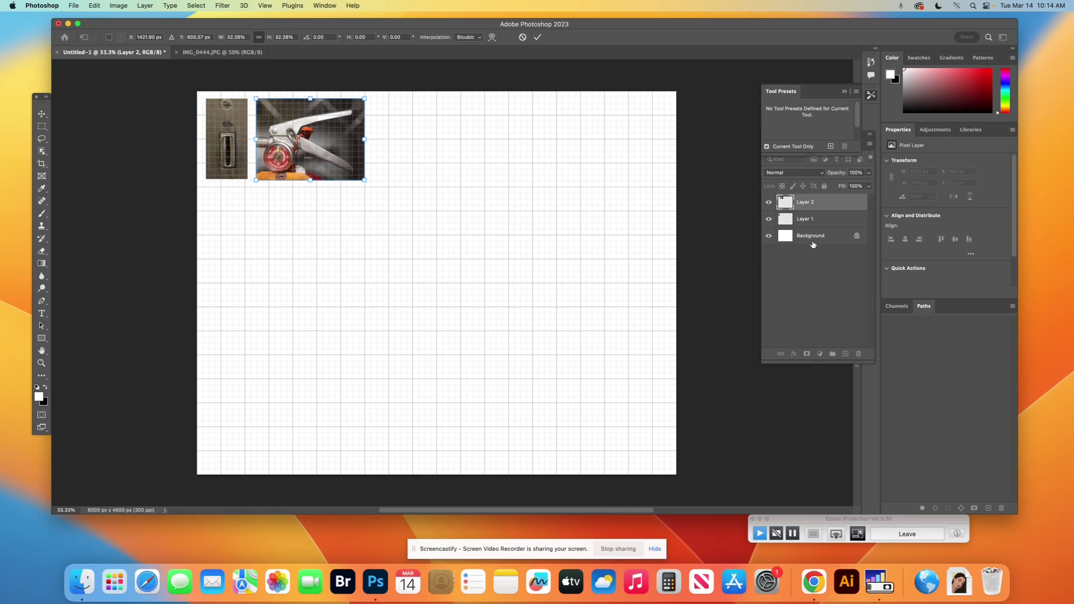
click(801, 222)
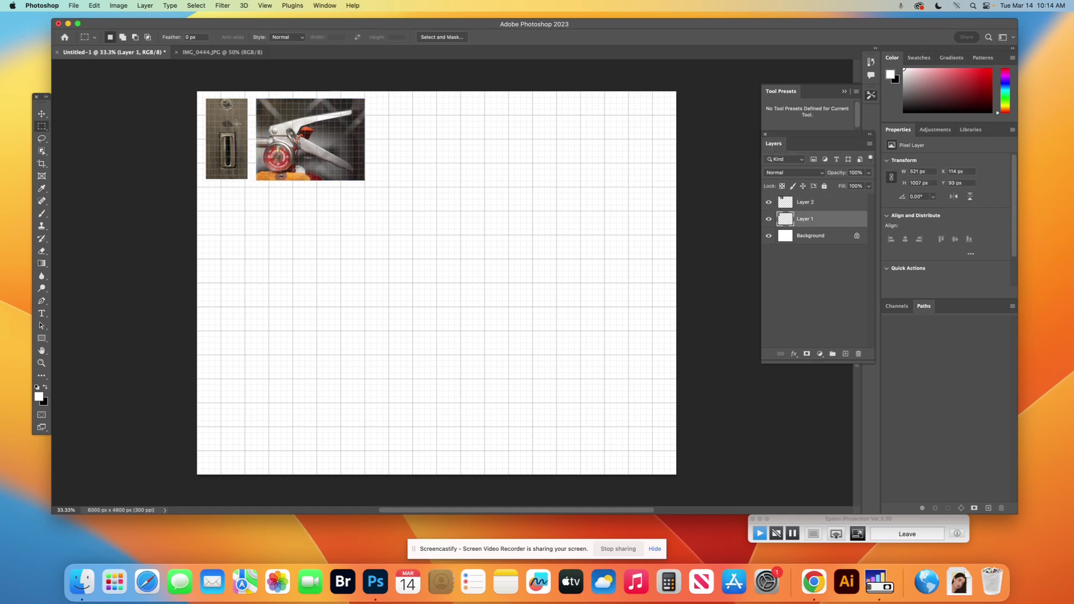
mouse_move(237, 123)
mouse_down()
mouse_move(231, 108)
mouse_move(234, 145)
mouse_up()
key(ctrl+j)
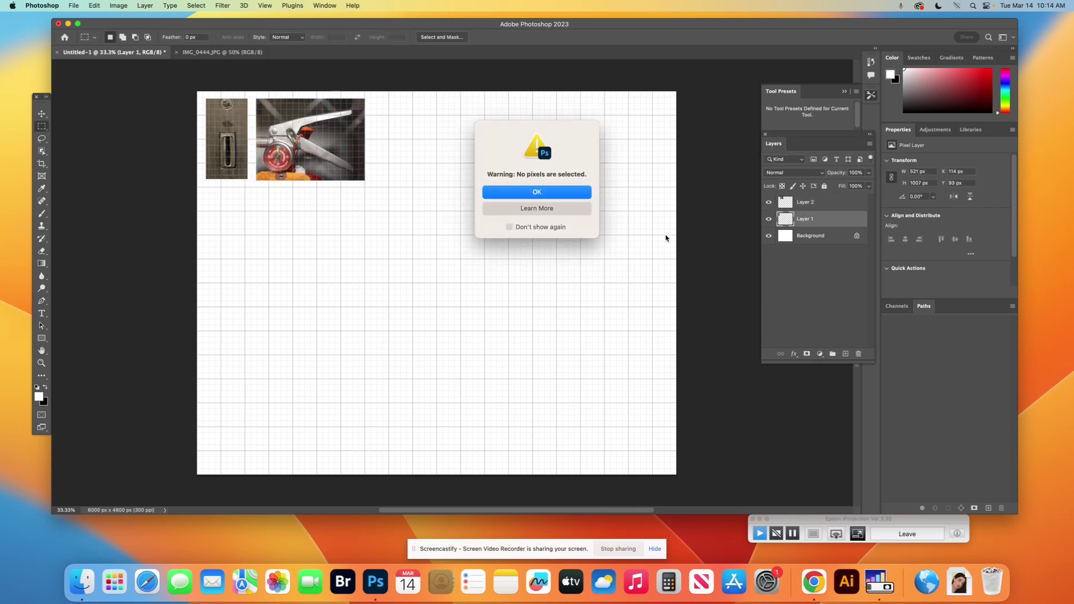
click(561, 194)
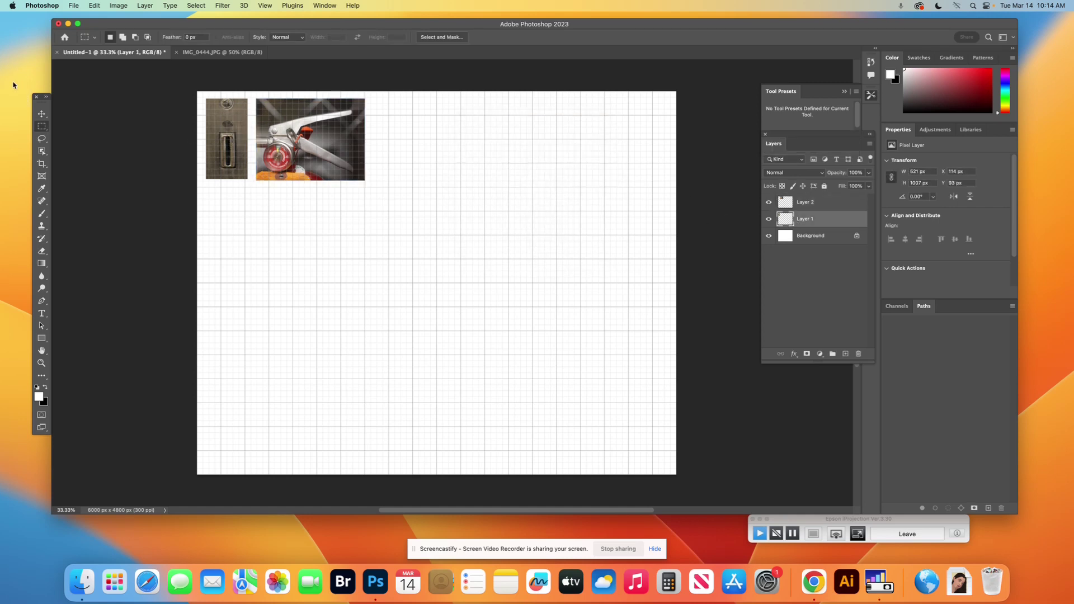
Step: Nudge the keyhole photo down-right and place the extinguisher photo beside it at X 900, Y 300 px
click(41, 116)
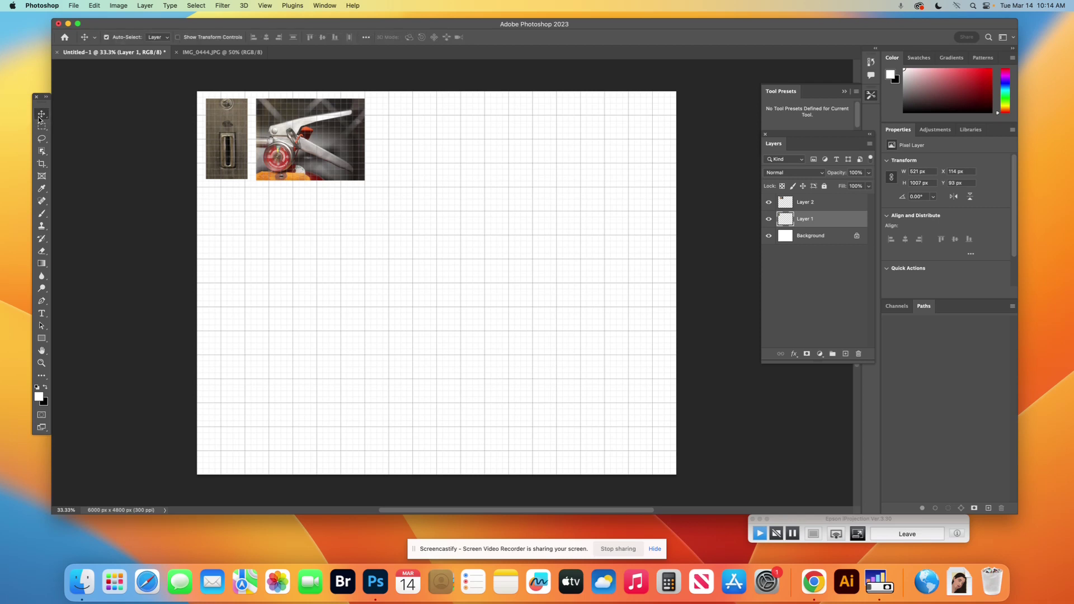
drag(226, 133, 242, 148)
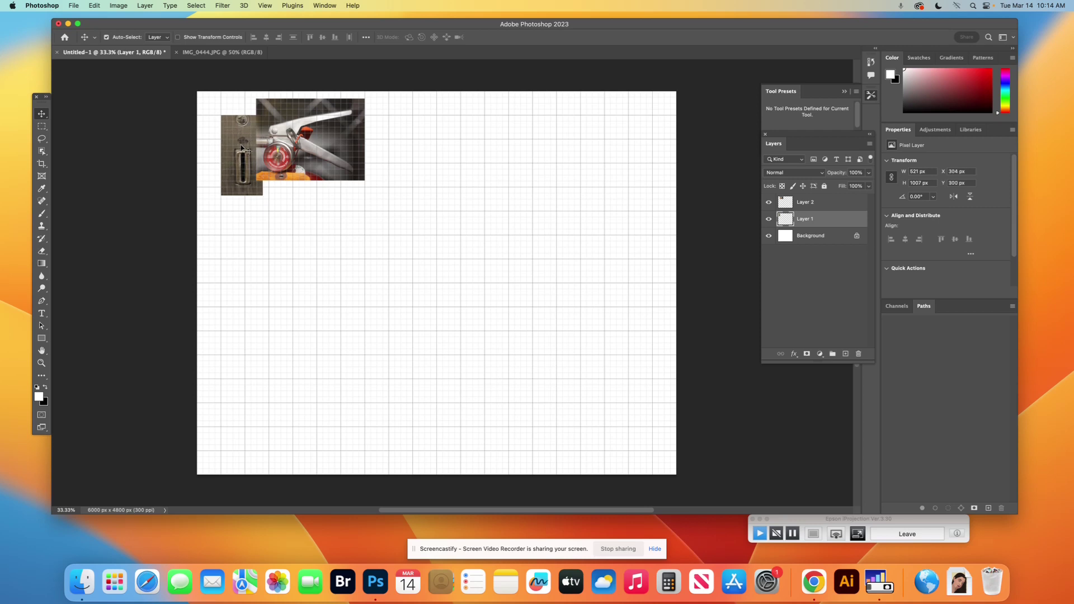
click(833, 204)
drag(294, 140, 308, 157)
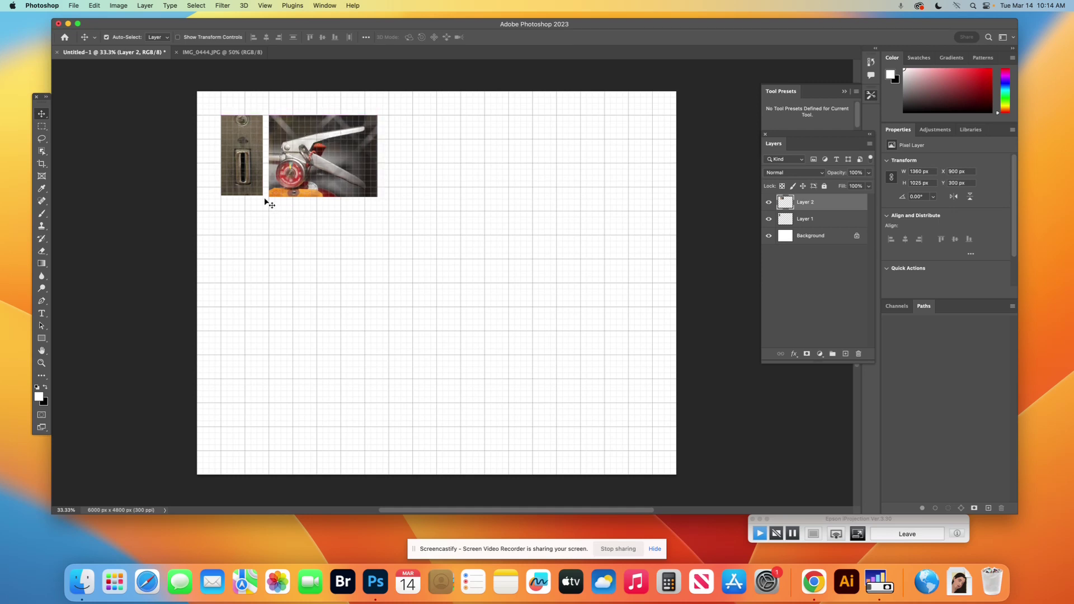
click(94, 6)
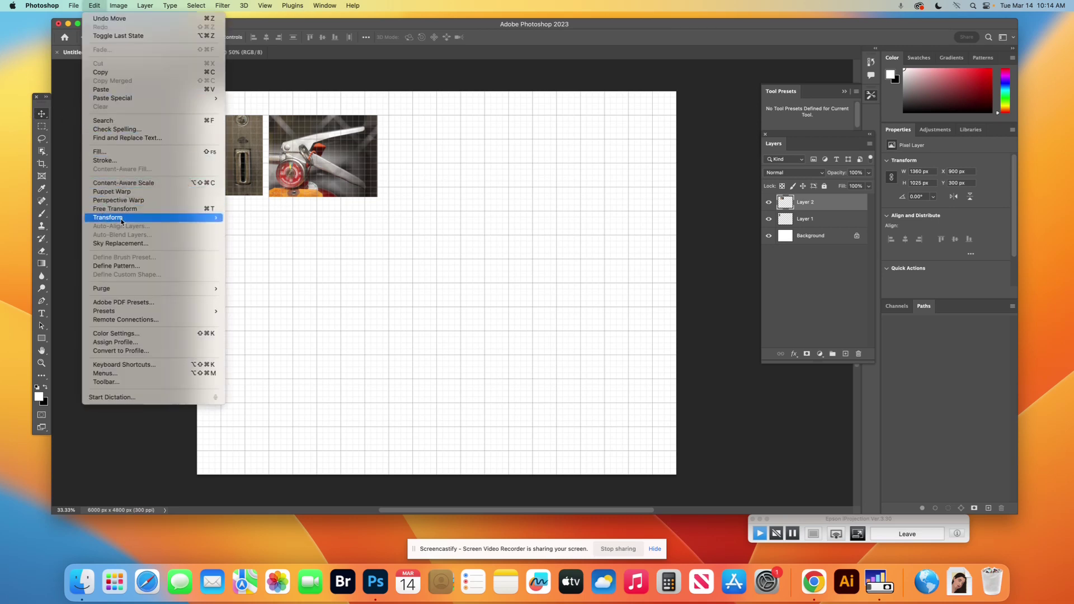
Step: Scale the extinguisher photo on Layer 2 down to 98.90% and commit it
mouse_move(168, 217)
click(279, 237)
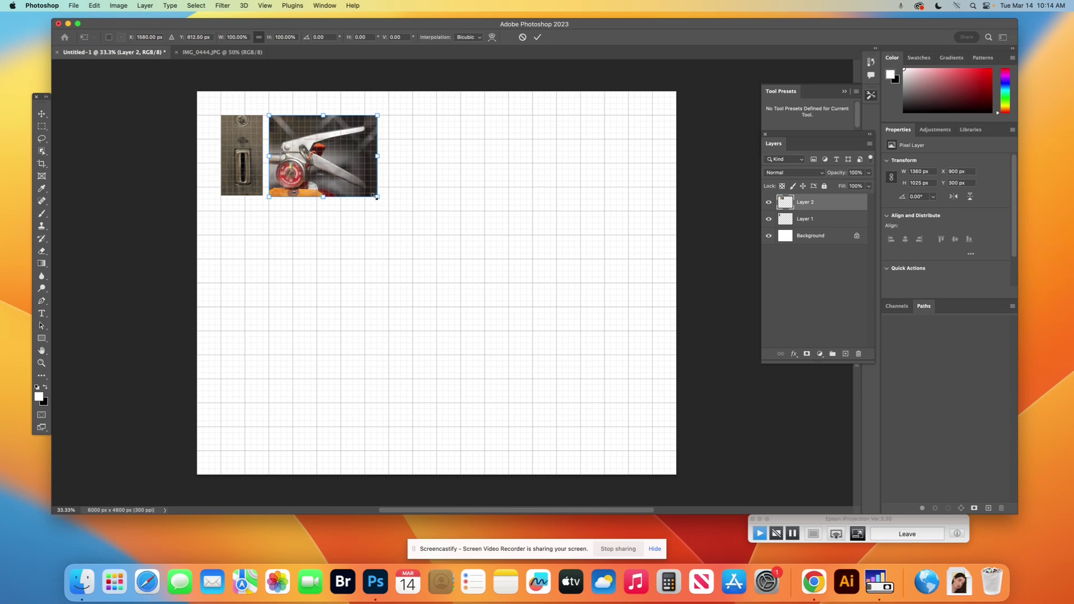
drag(375, 197, 375, 197)
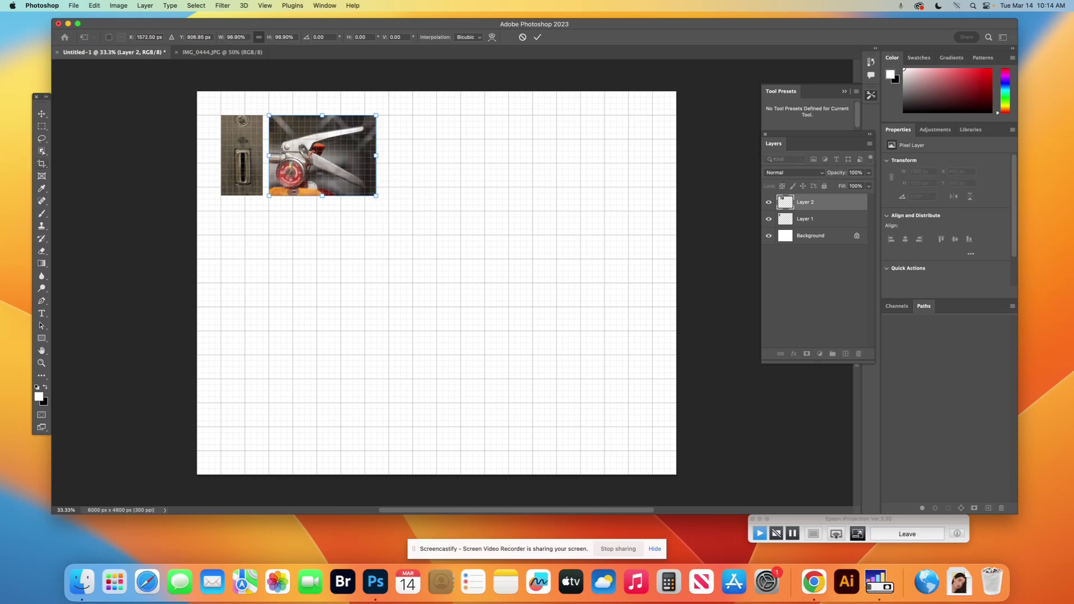
click(45, 116)
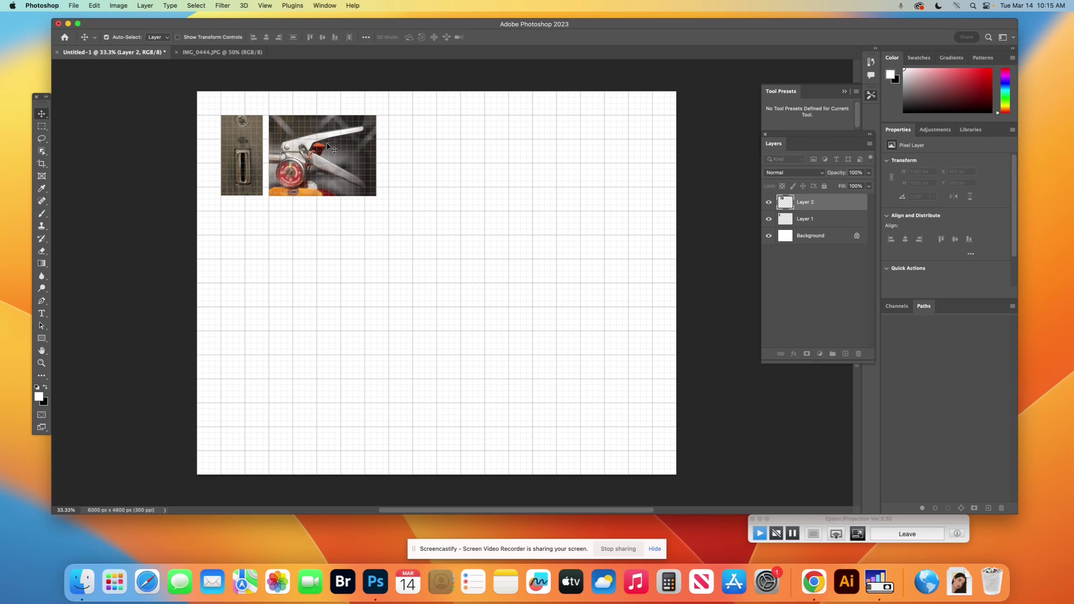
scroll(331, 148, right, 2)
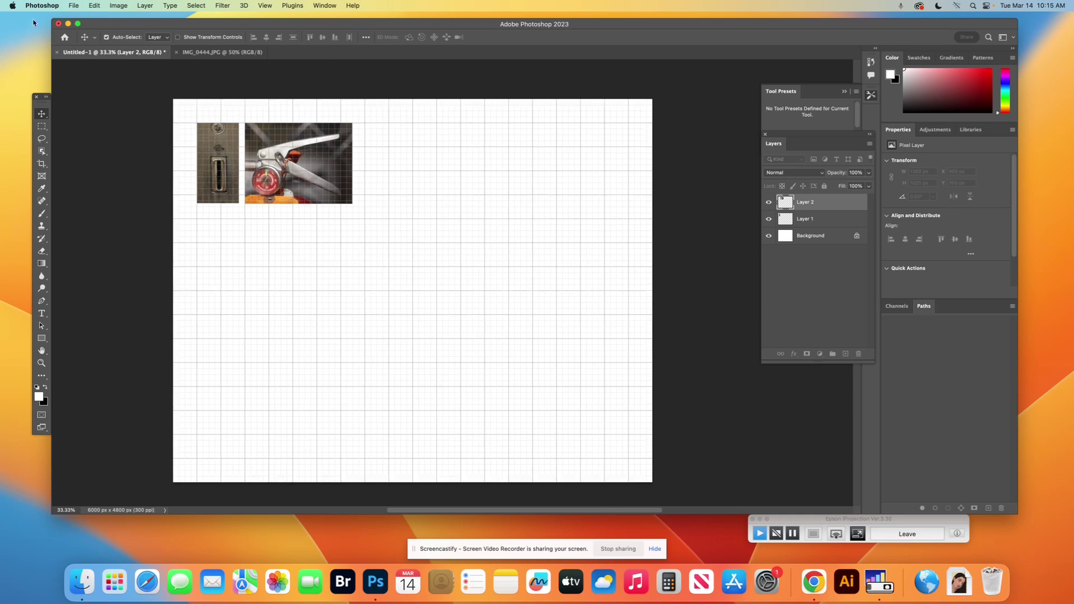
Step: Open IMG_0451.JPG, the brick photo, from the letters folder
click(97, 7)
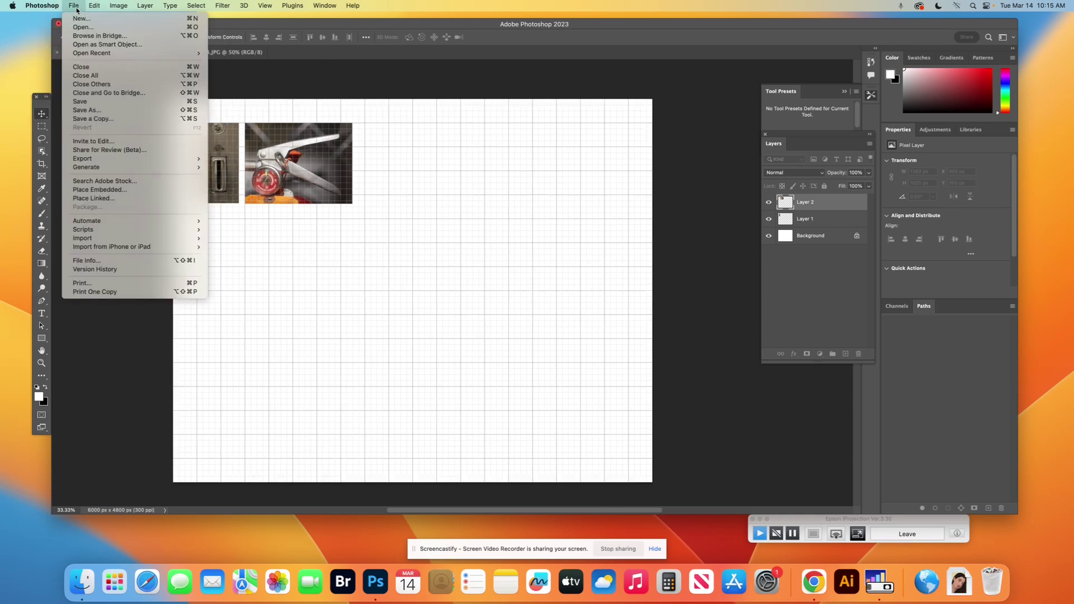
click(78, 26)
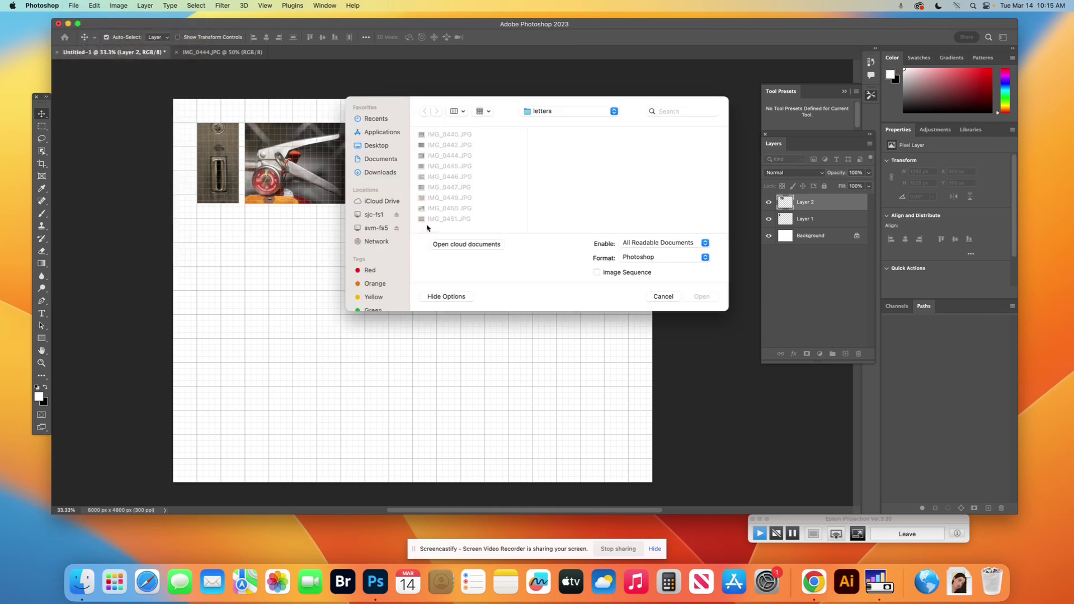
click(440, 222)
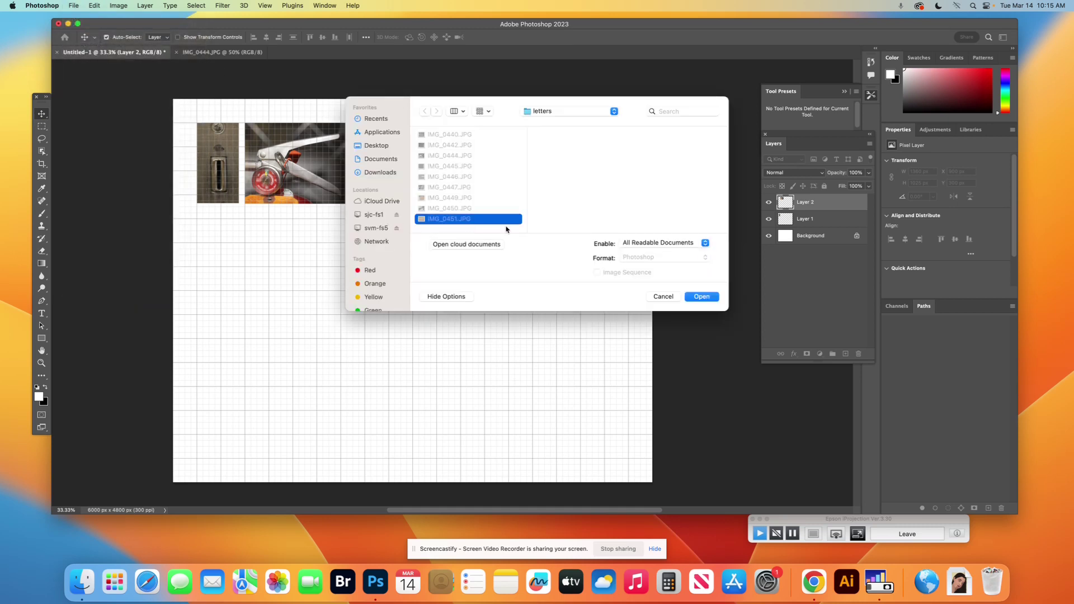
click(707, 299)
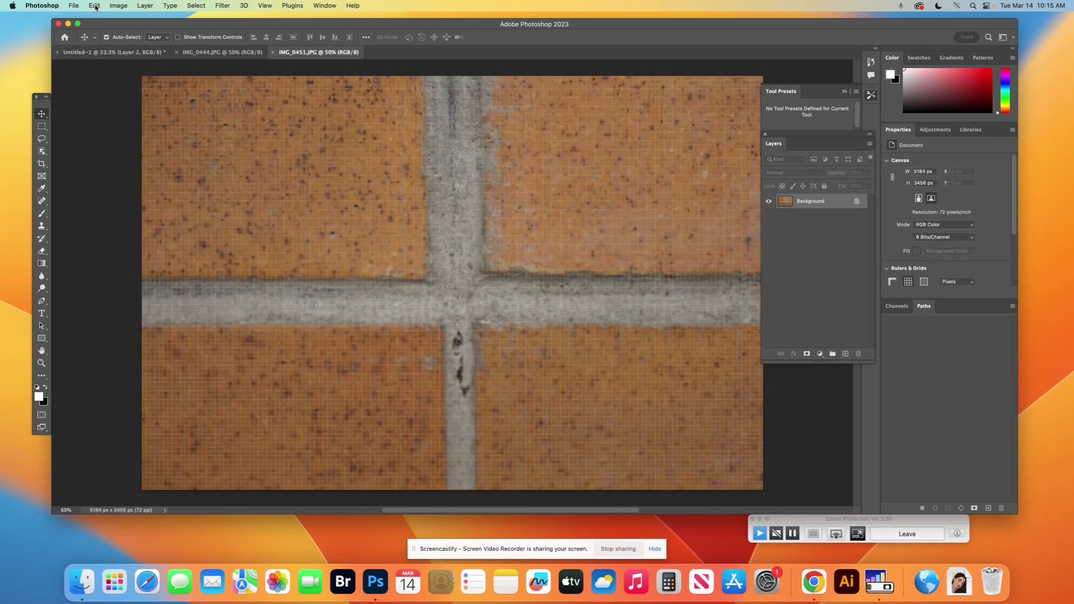
Step: Select all of the brick image, copy it, and switch back to Untitled-1
click(198, 6)
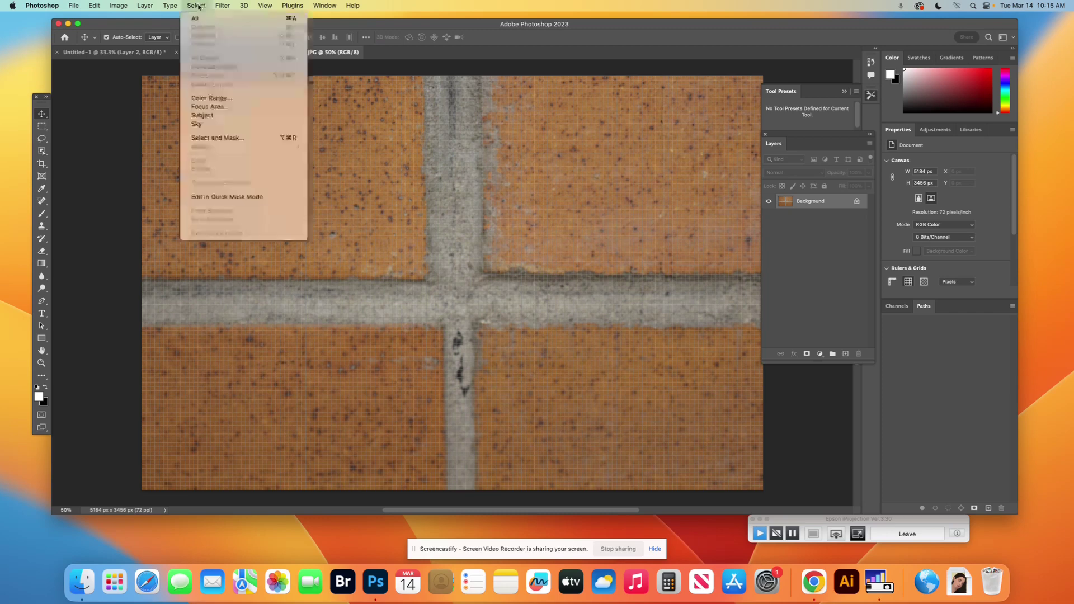
click(195, 18)
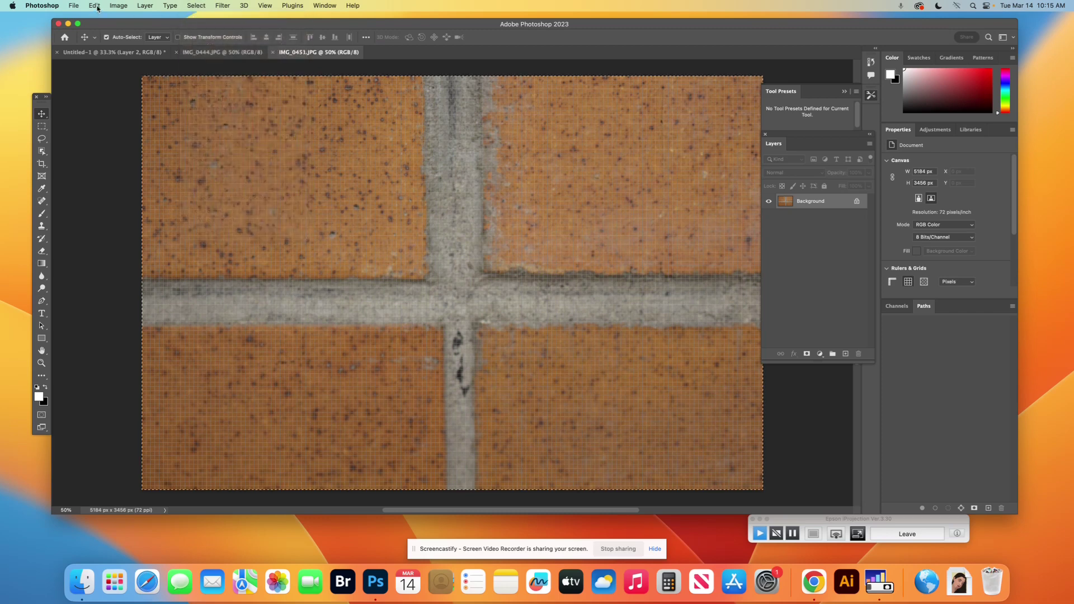
click(95, 7)
click(110, 72)
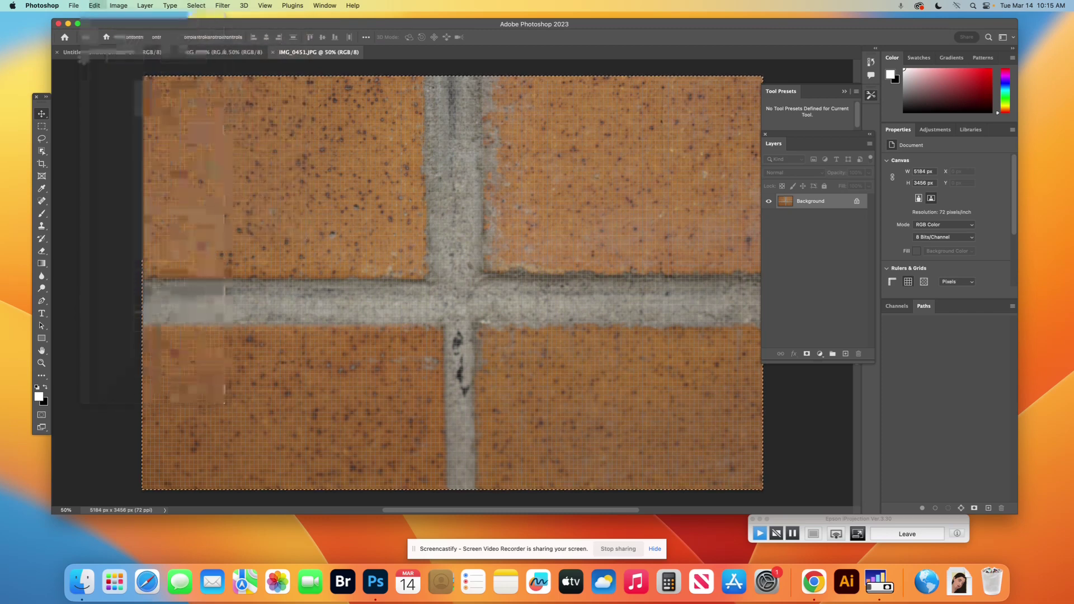
click(84, 52)
Step: Paste the brick photo as Layer 3, shrink it to about 28%, and place it beside the extinguisher photo
click(93, 6)
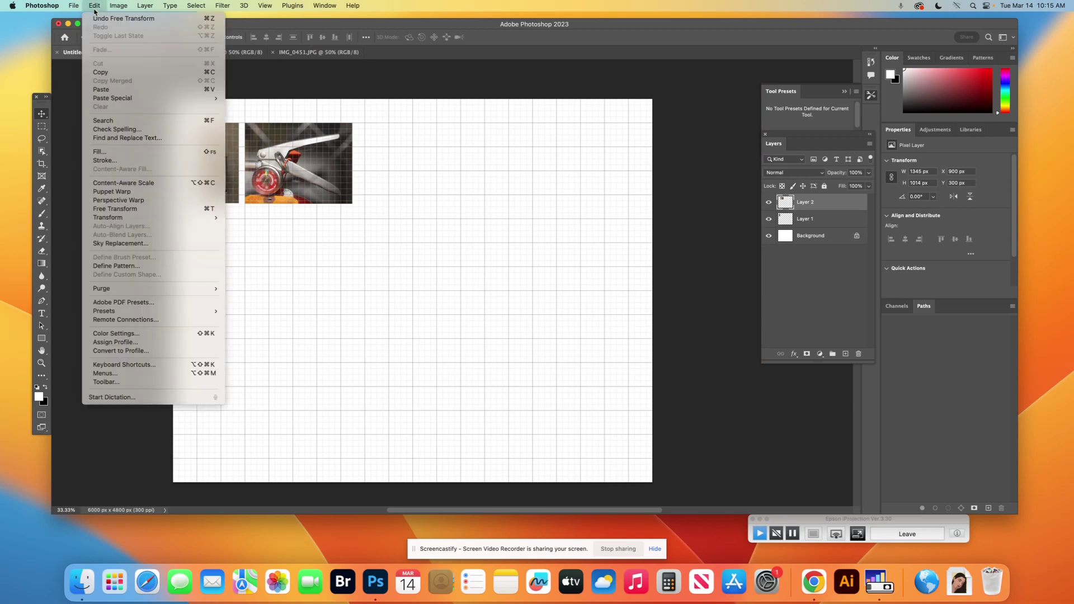
click(110, 89)
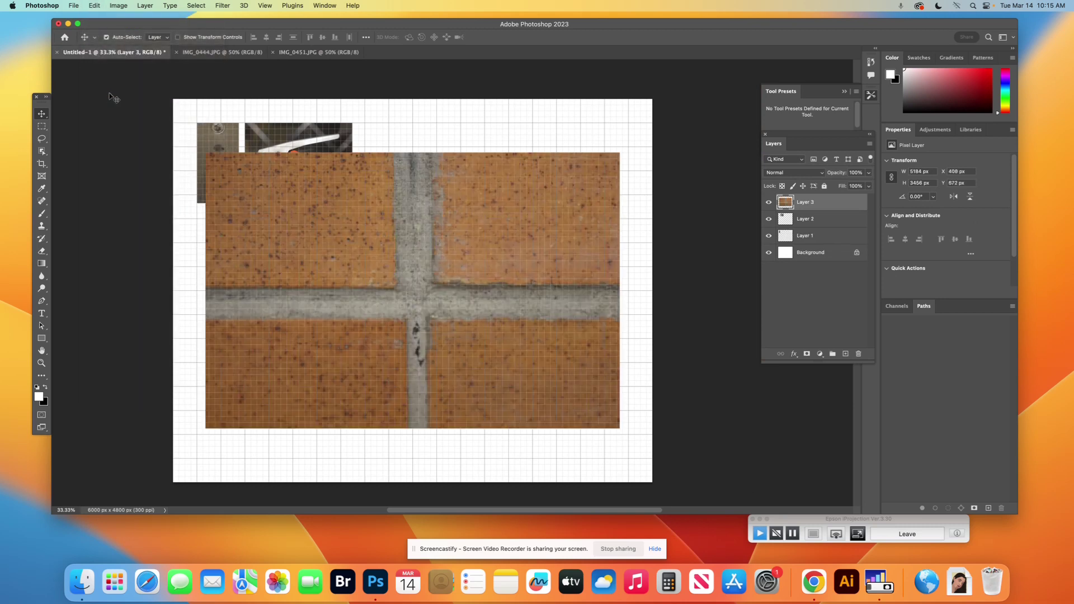
click(94, 5)
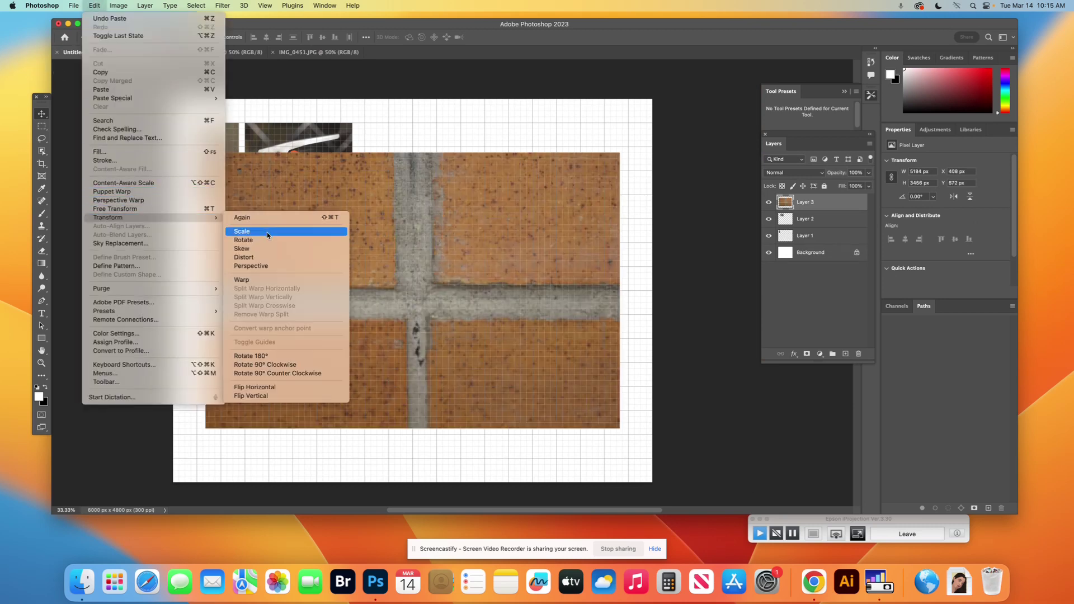
click(266, 233)
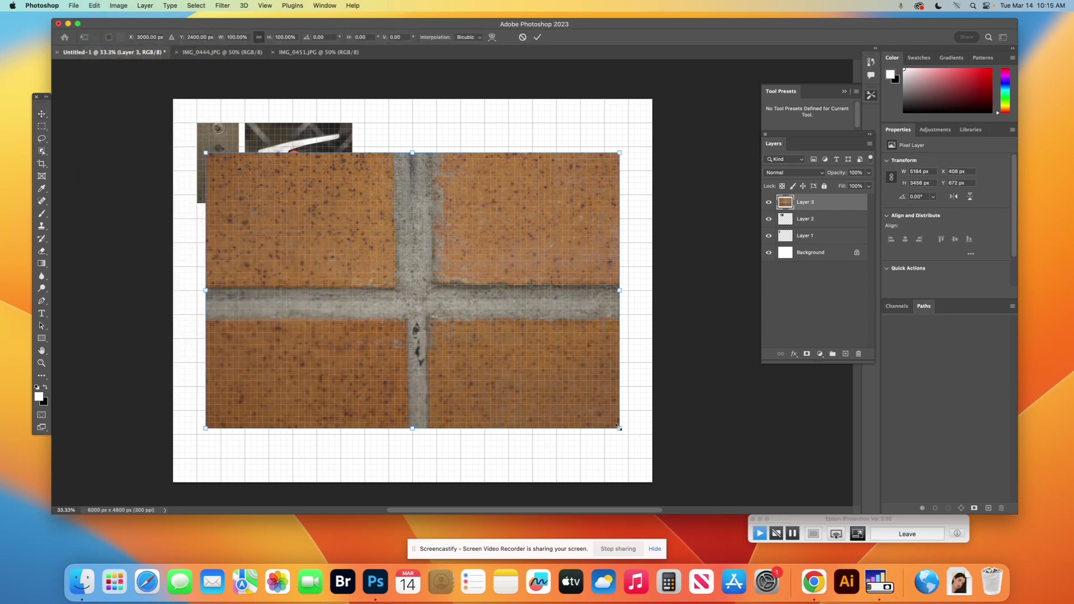
drag(619, 428, 325, 229)
drag(263, 196, 416, 167)
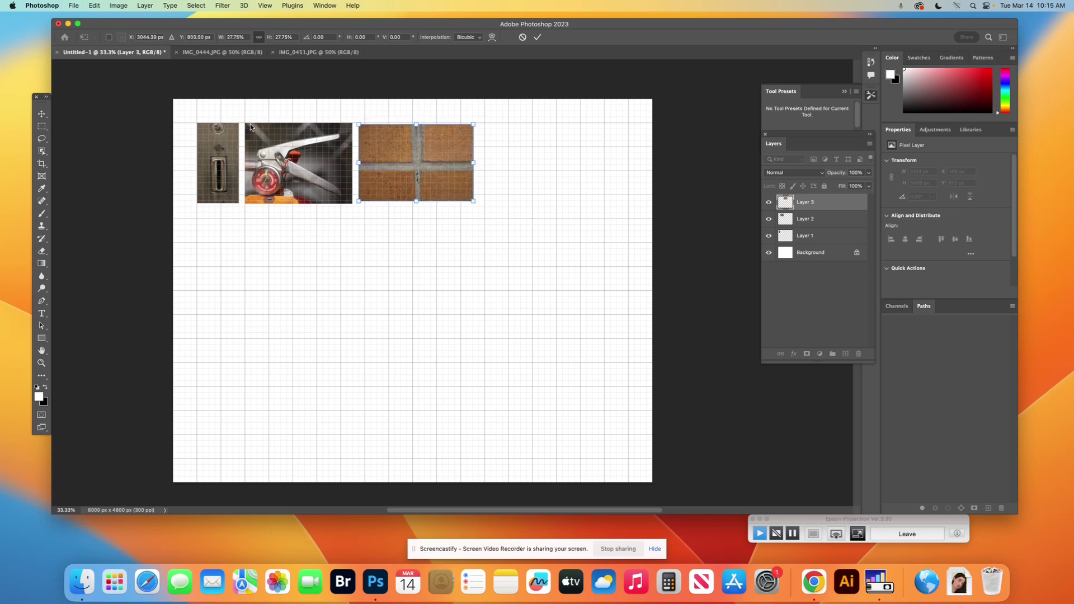
drag(444, 175, 479, 206)
key(Return)
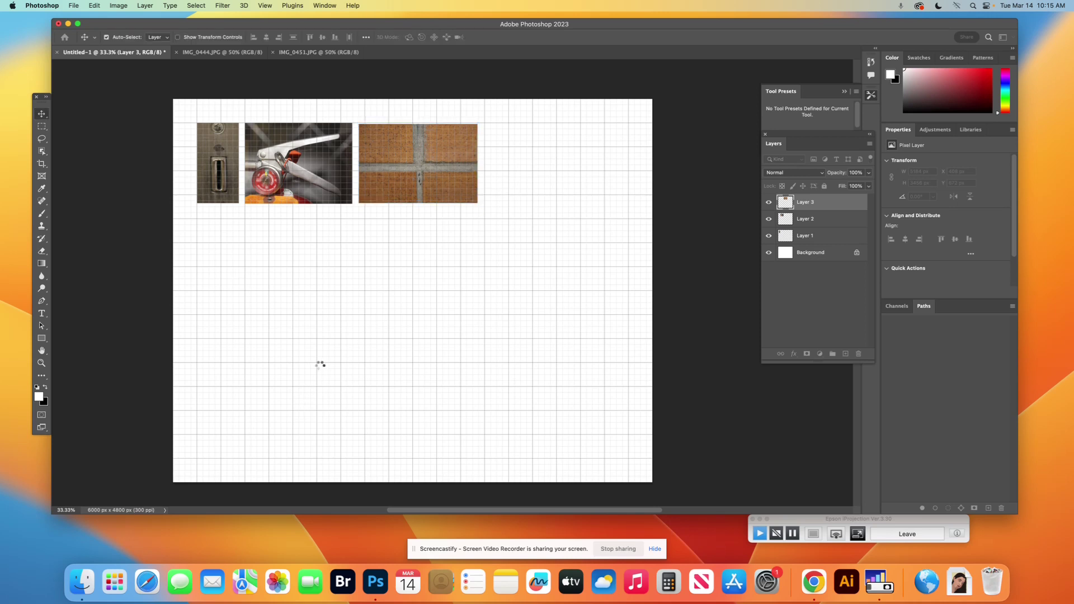
Step: Enlarge the extinguisher photo to about 120% and move the brick photo below the keyhole strip
click(288, 176)
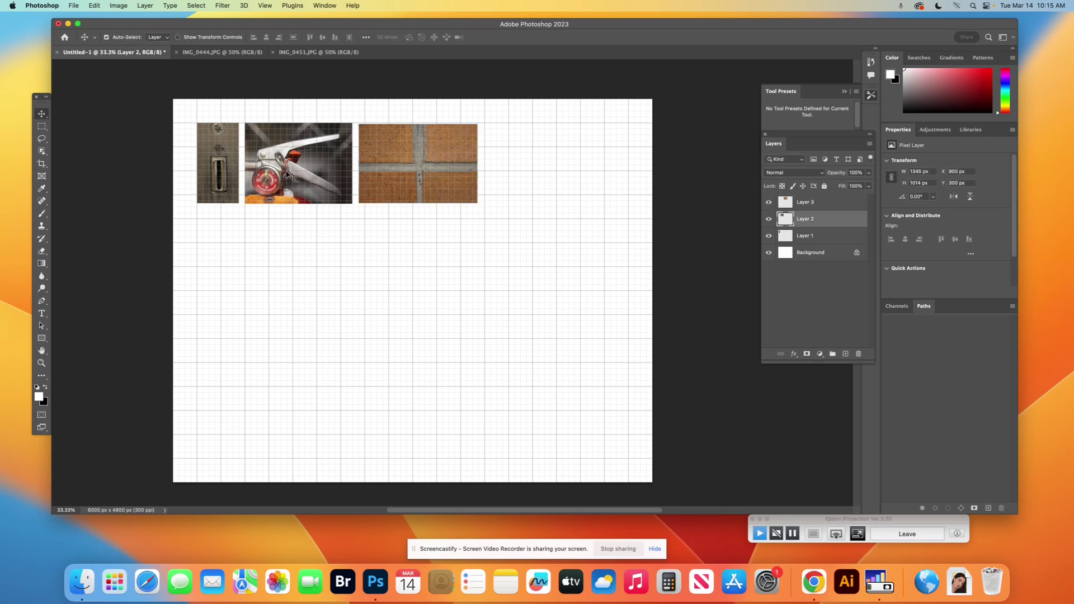
click(95, 6)
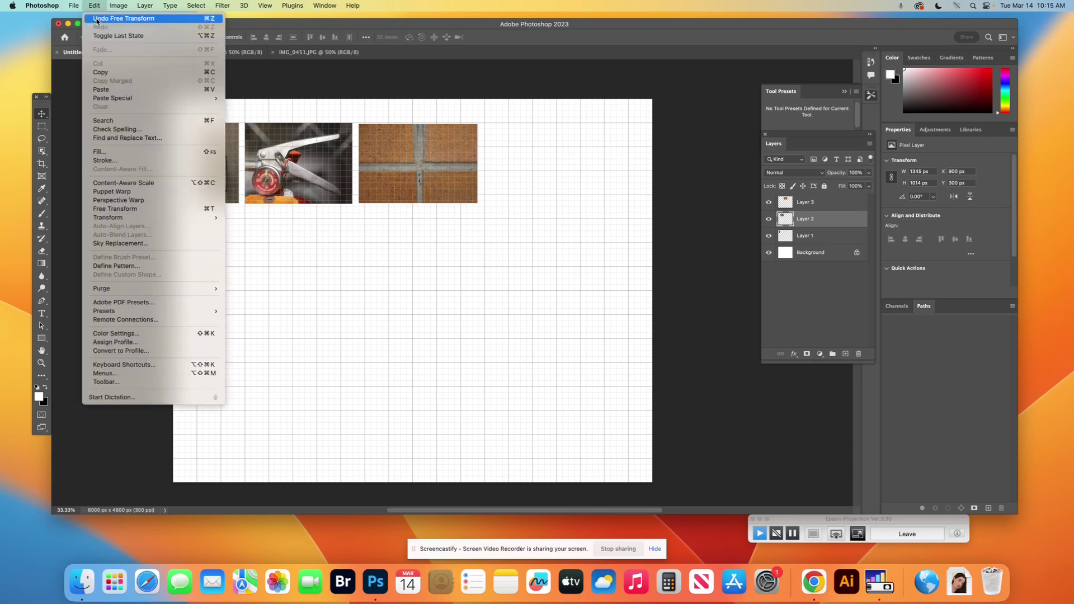
mouse_move(121, 218)
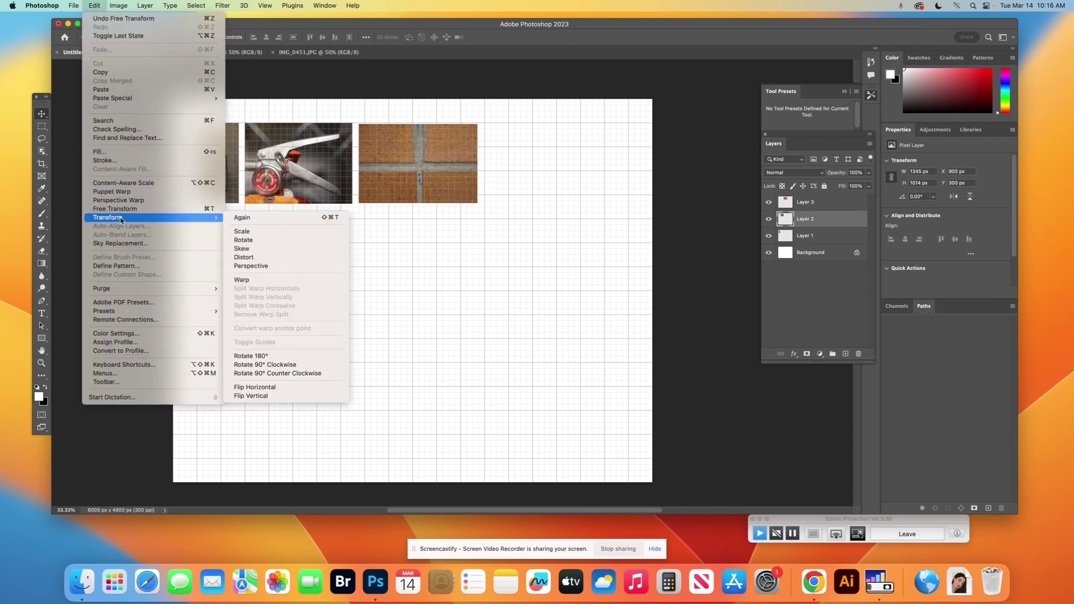
click(295, 232)
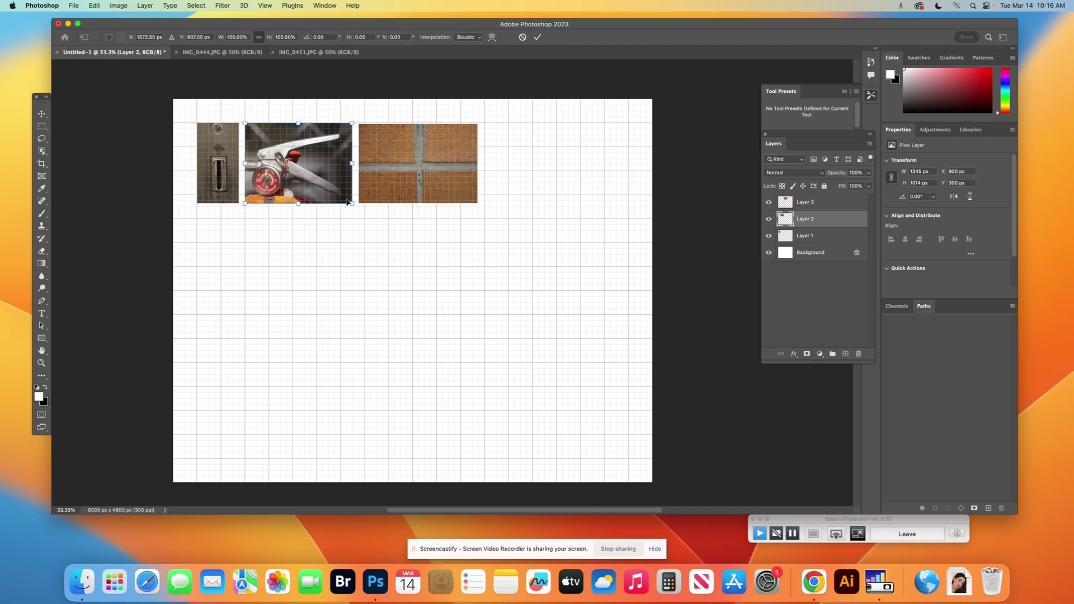
drag(352, 203, 372, 220)
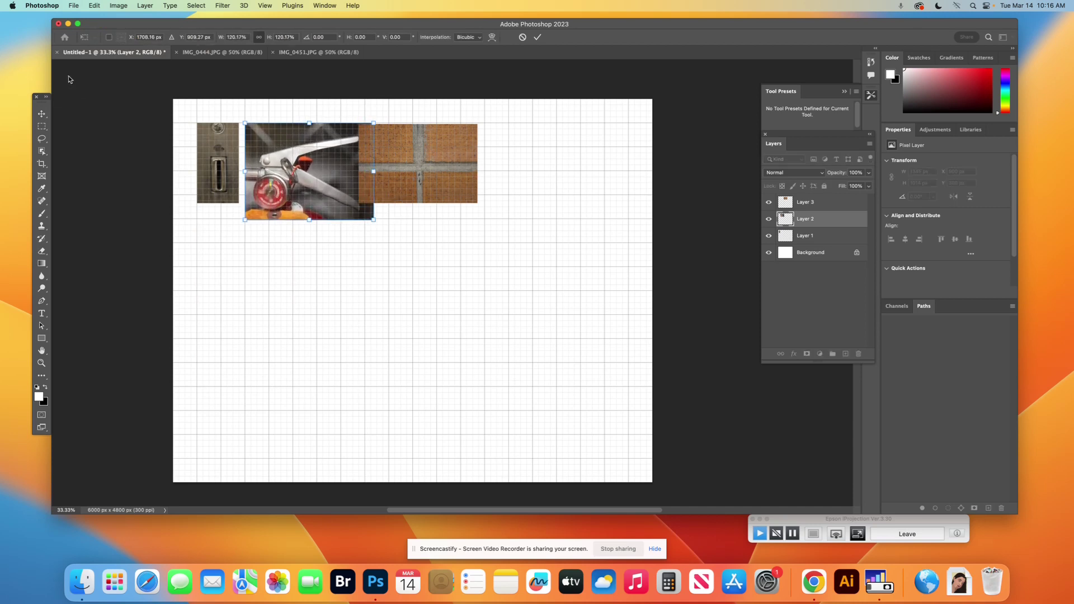
click(42, 114)
drag(441, 153, 256, 273)
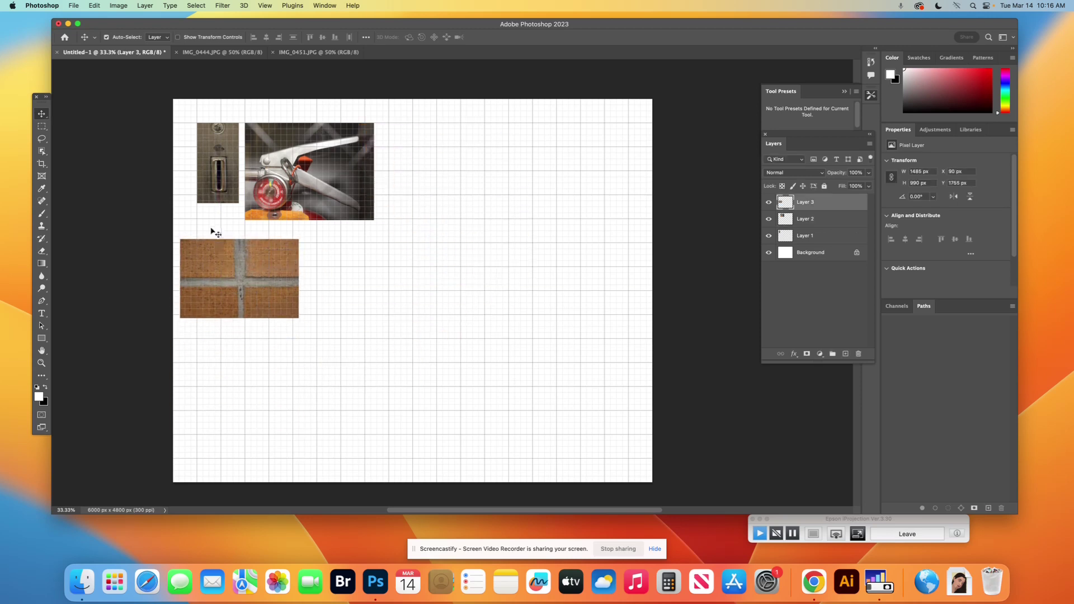
click(96, 6)
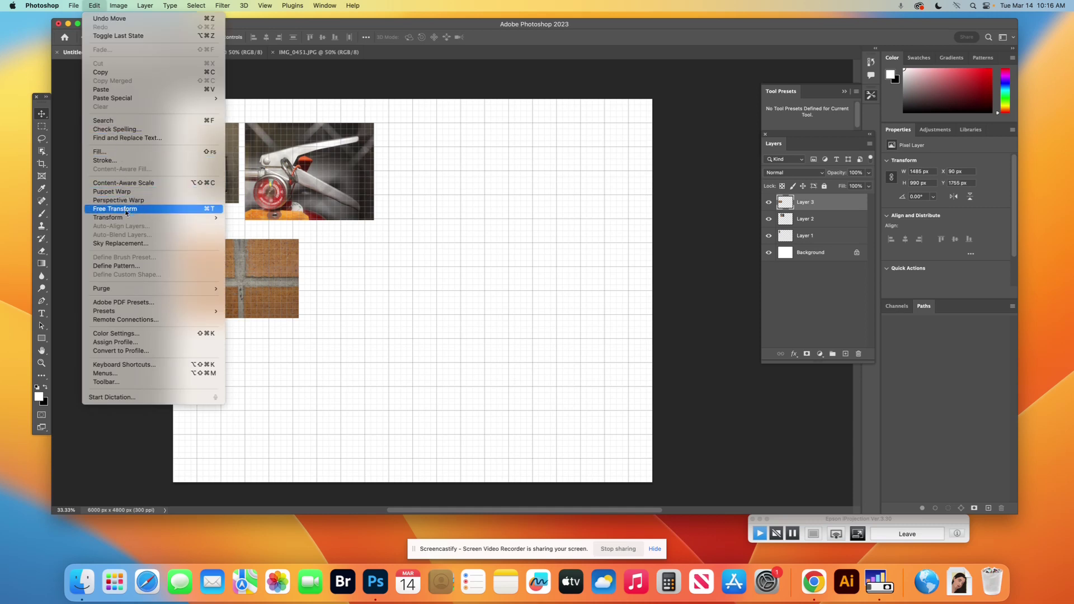
Step: Rotate the brick photo, stand it upright, and shift it left
mouse_move(112, 218)
click(293, 239)
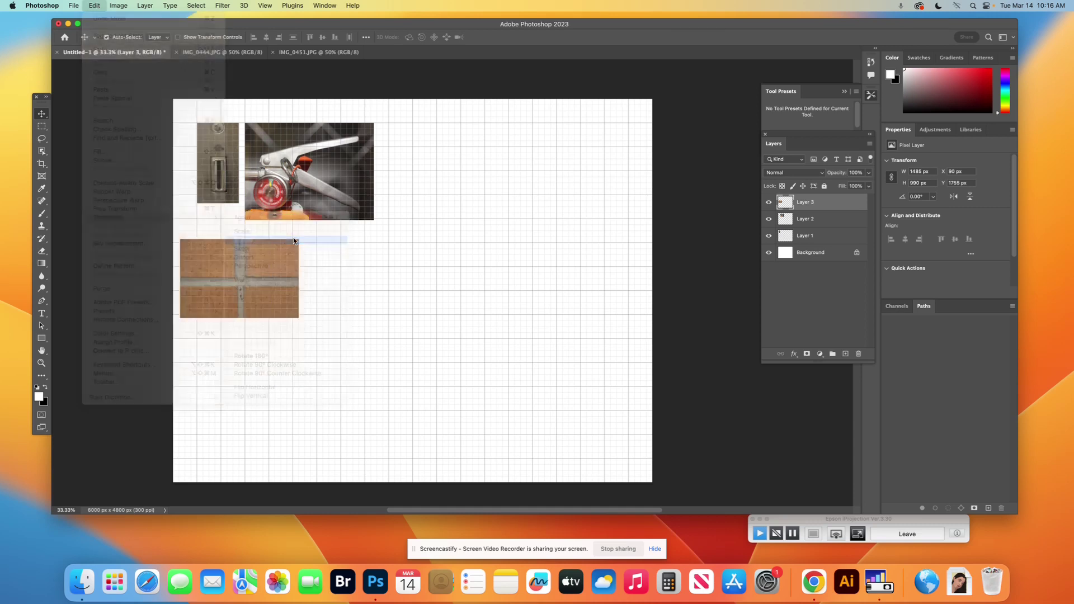
drag(302, 235, 281, 340)
drag(228, 256, 222, 243)
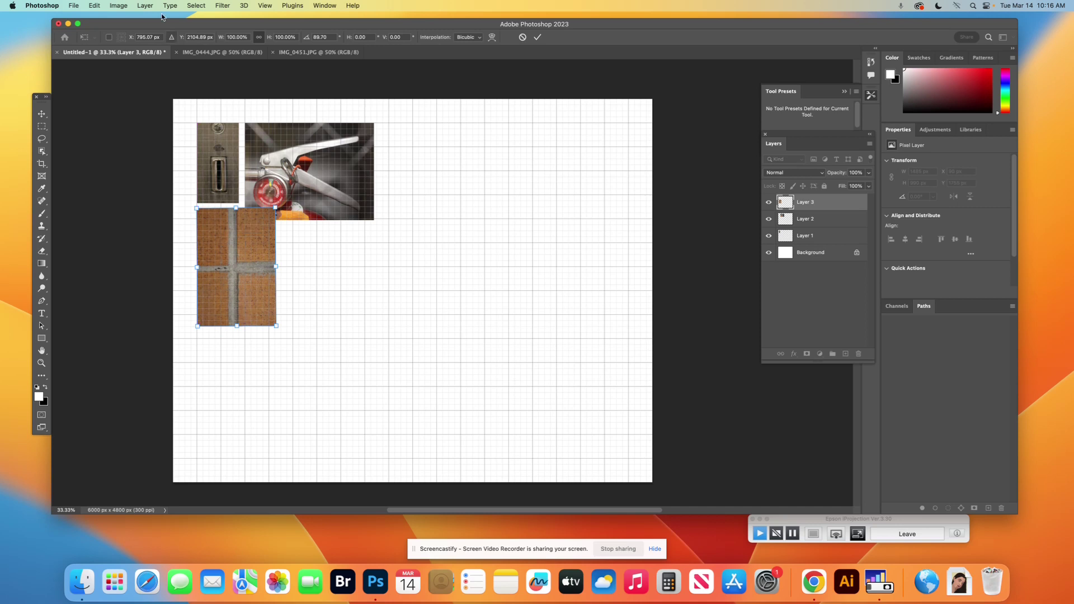
Step: Free Transform the brick photo down to about 54.65%, matching the keyhole strip's width
click(93, 5)
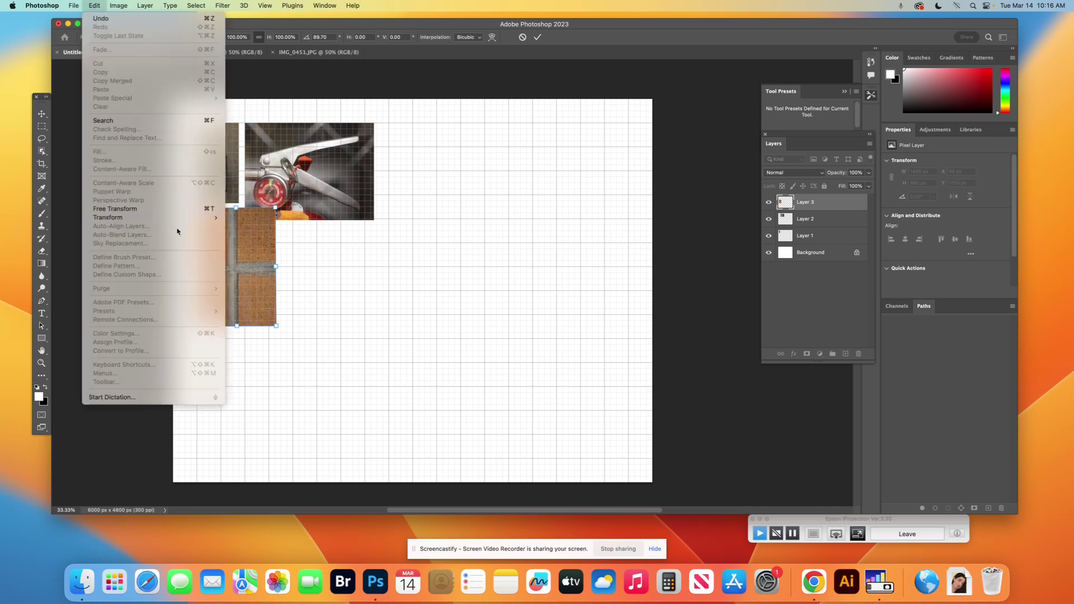
mouse_move(178, 217)
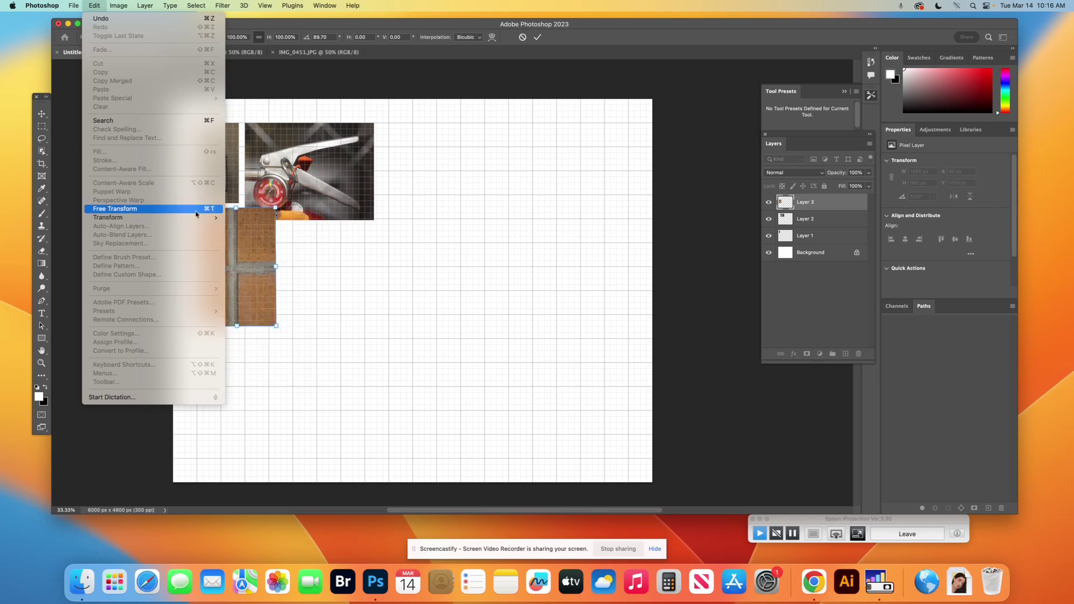
click(265, 281)
drag(277, 327, 224, 282)
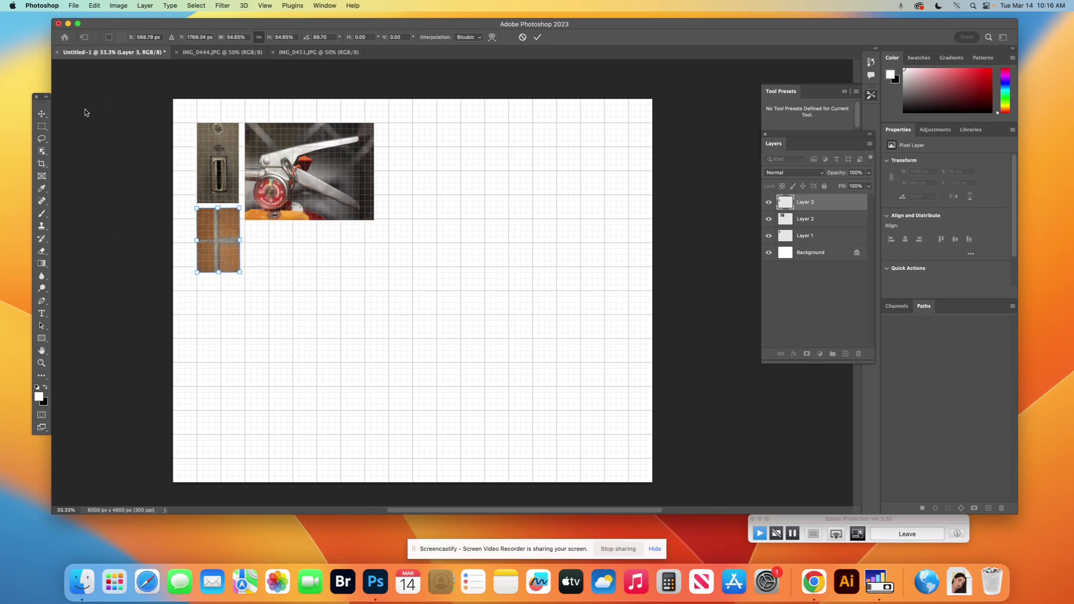
click(41, 114)
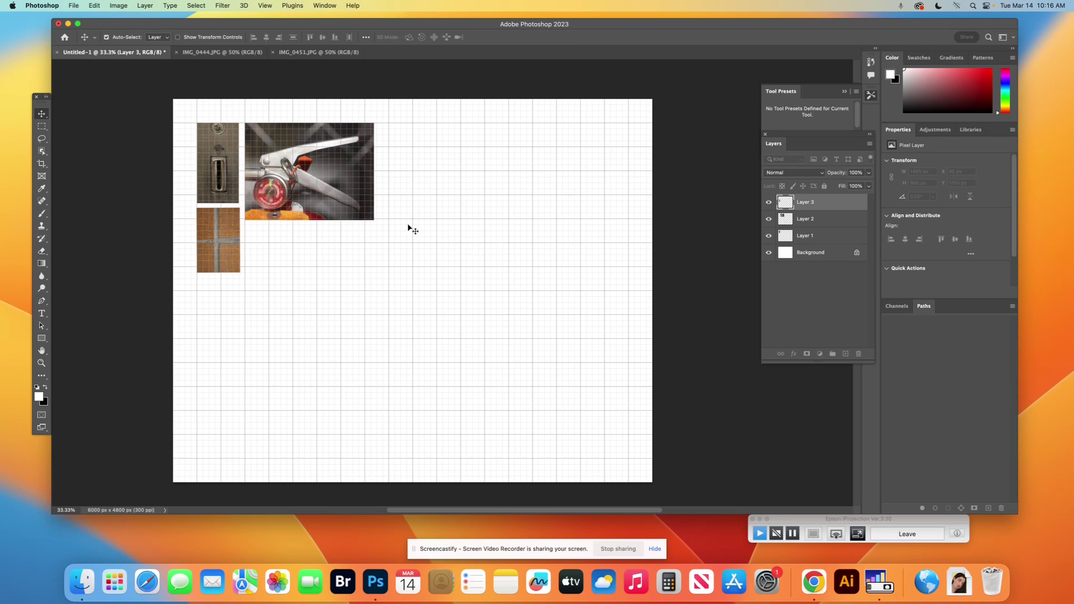
Step: Select the Background layer, float the Layers panel, and set the foreground colour to black
click(831, 255)
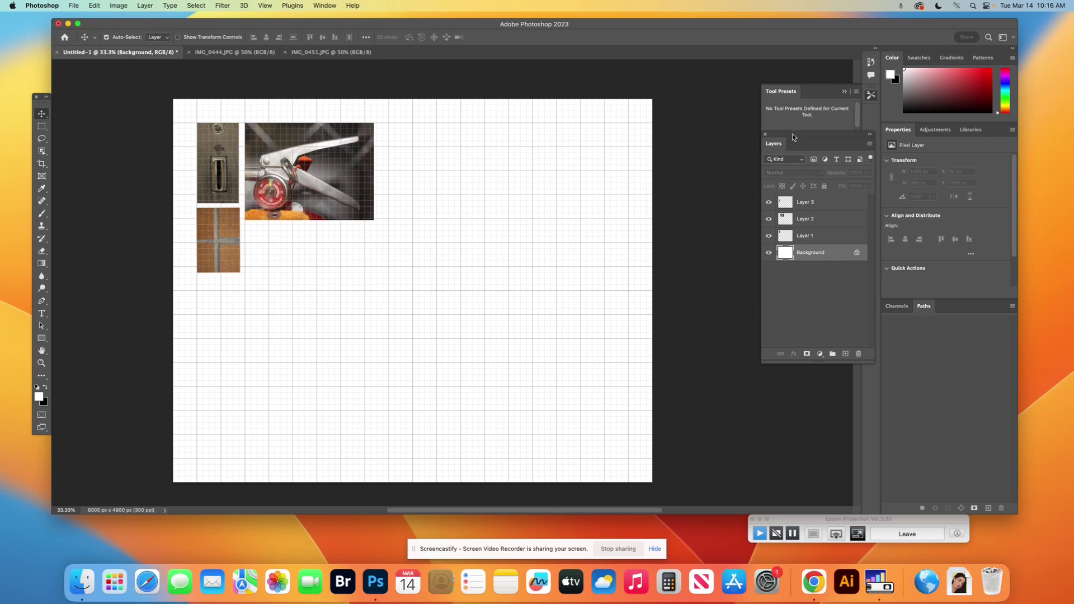
drag(793, 137, 592, 123)
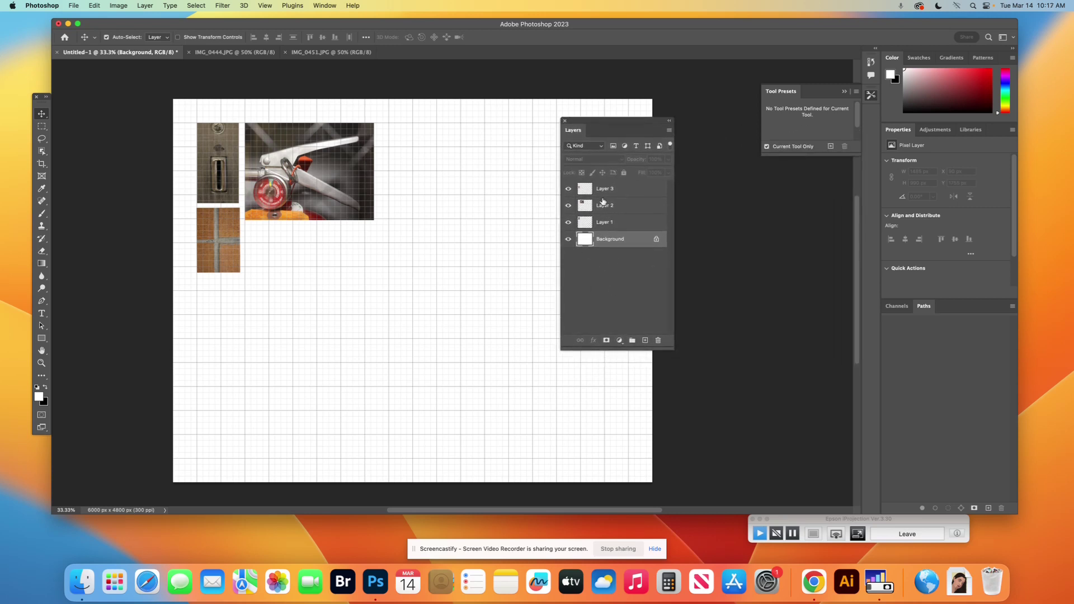
click(47, 390)
click(969, 77)
click(1006, 99)
click(1002, 83)
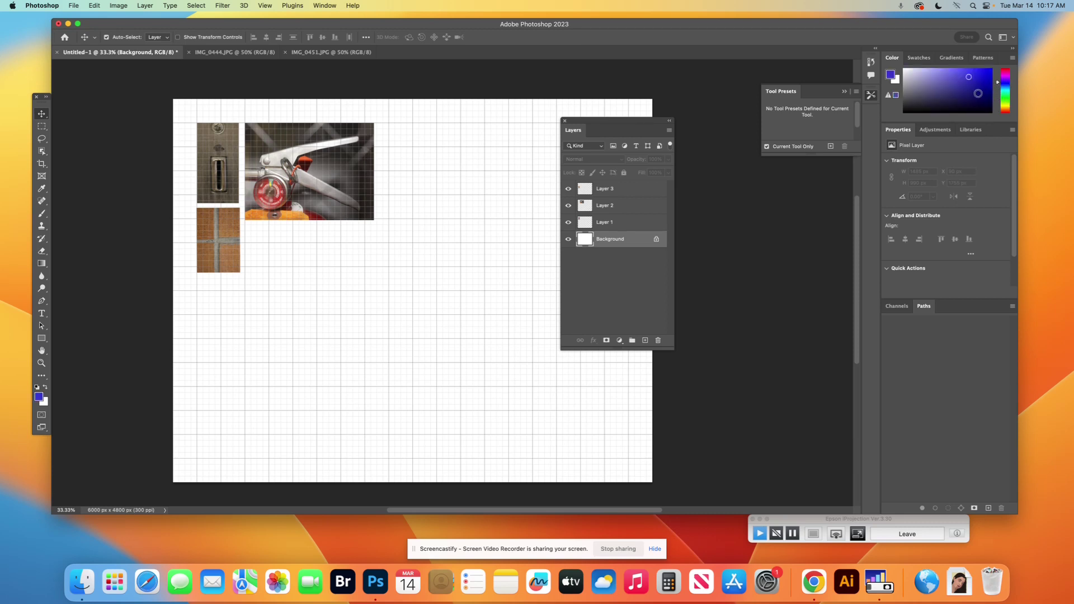
click(908, 112)
Step: Return to the Gradient tool and show its flyout of other fill tools
click(44, 263)
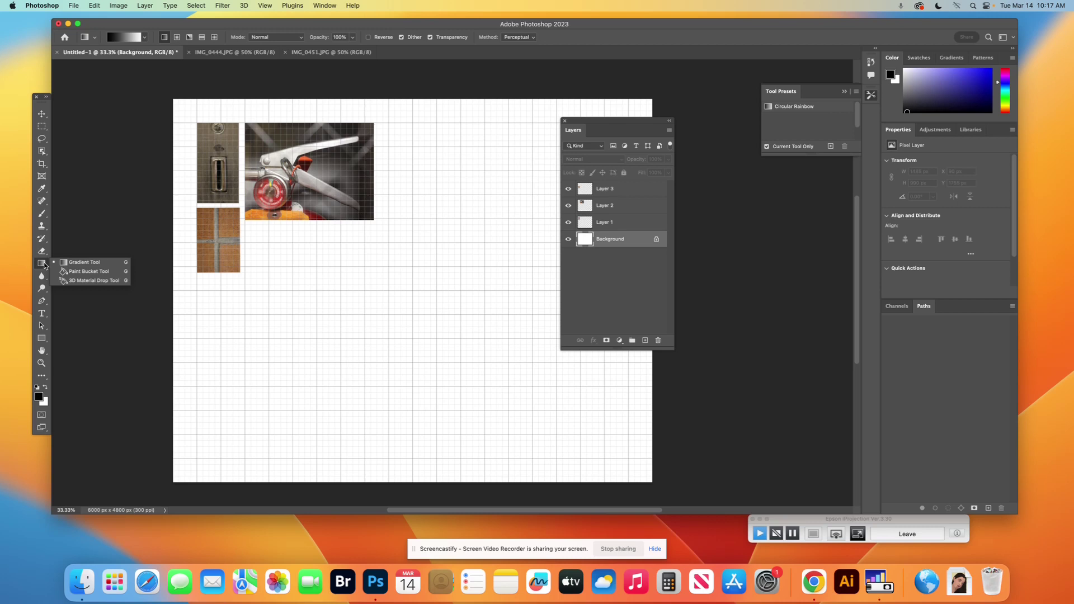
click(41, 141)
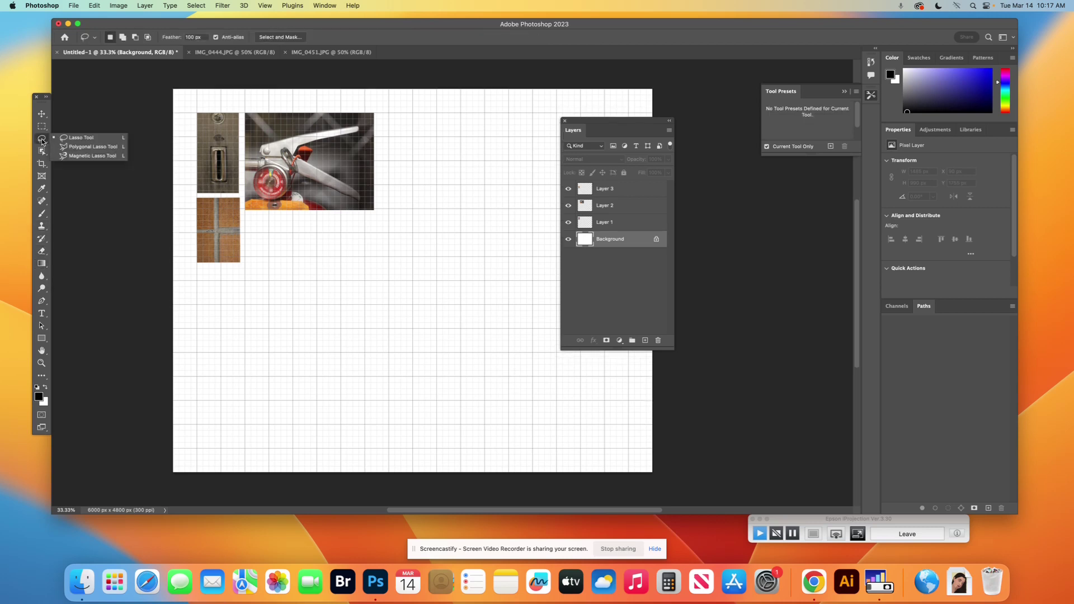
click(44, 167)
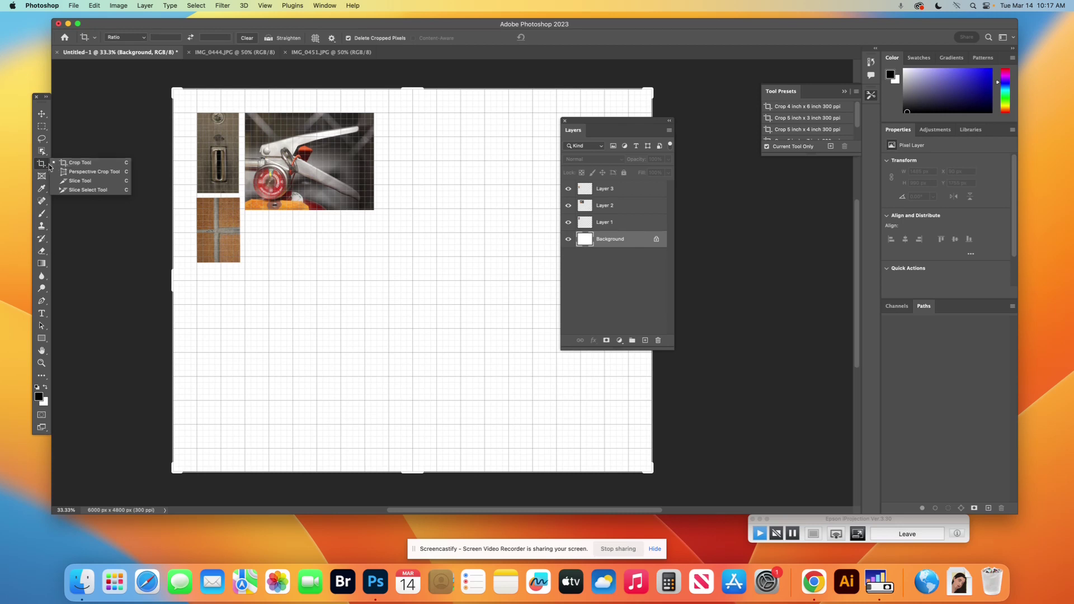
click(42, 264)
click(42, 264)
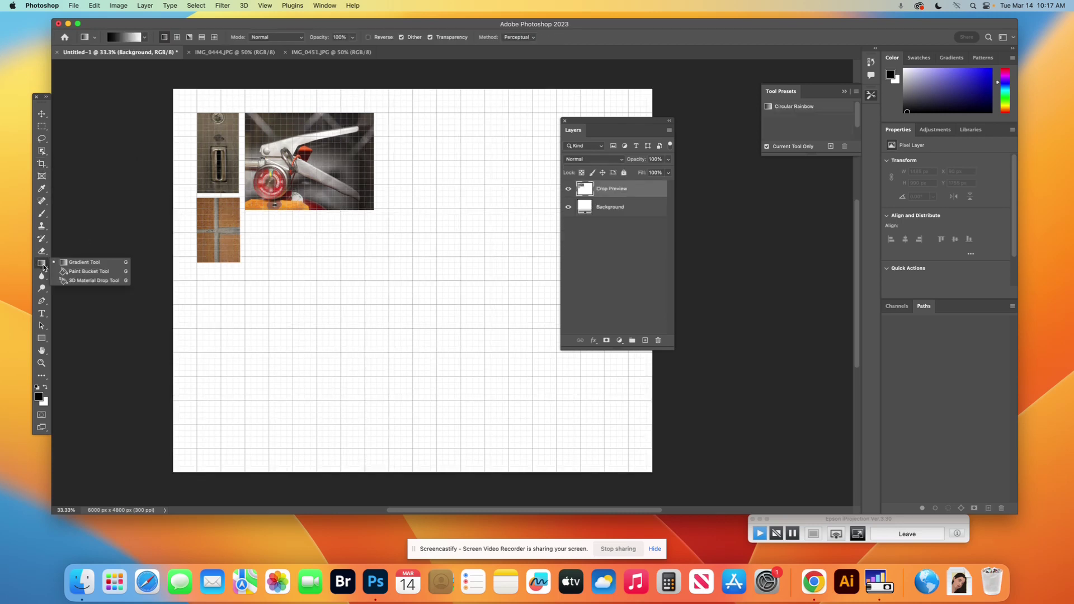
click(76, 272)
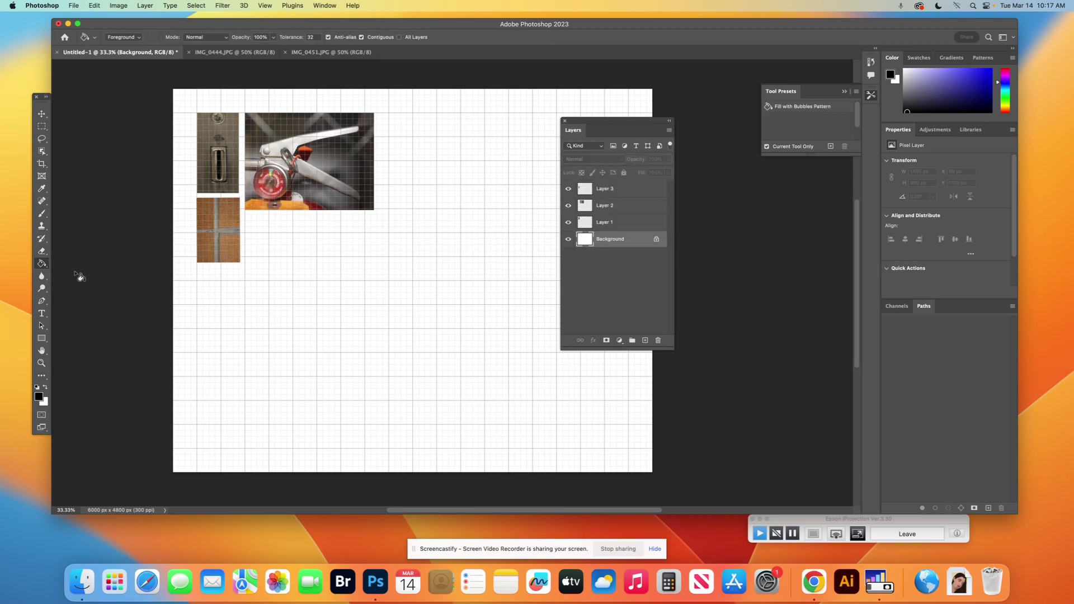
click(268, 293)
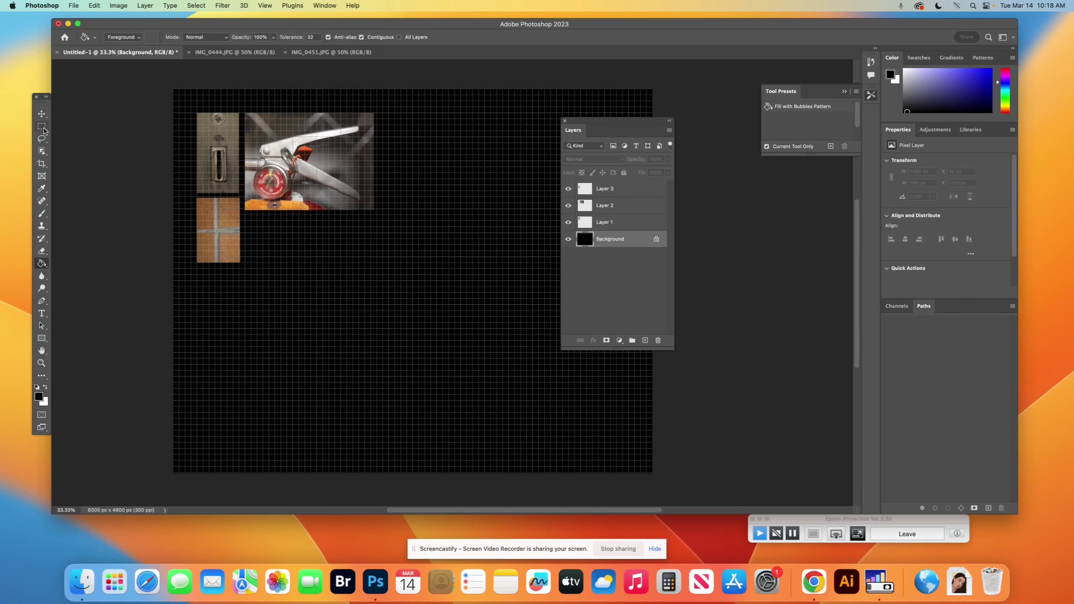
click(94, 6)
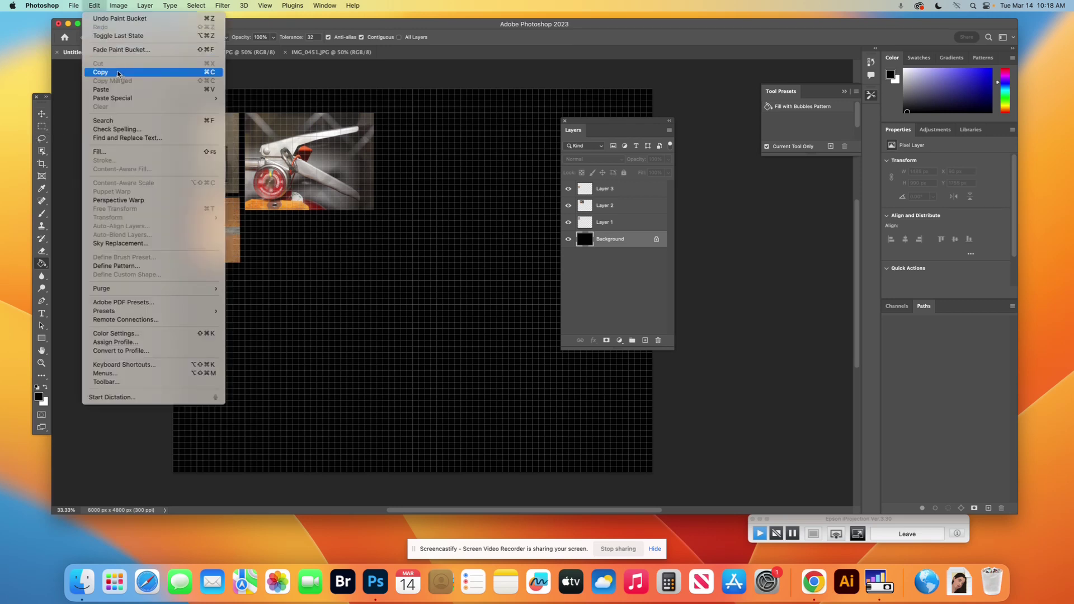
click(111, 18)
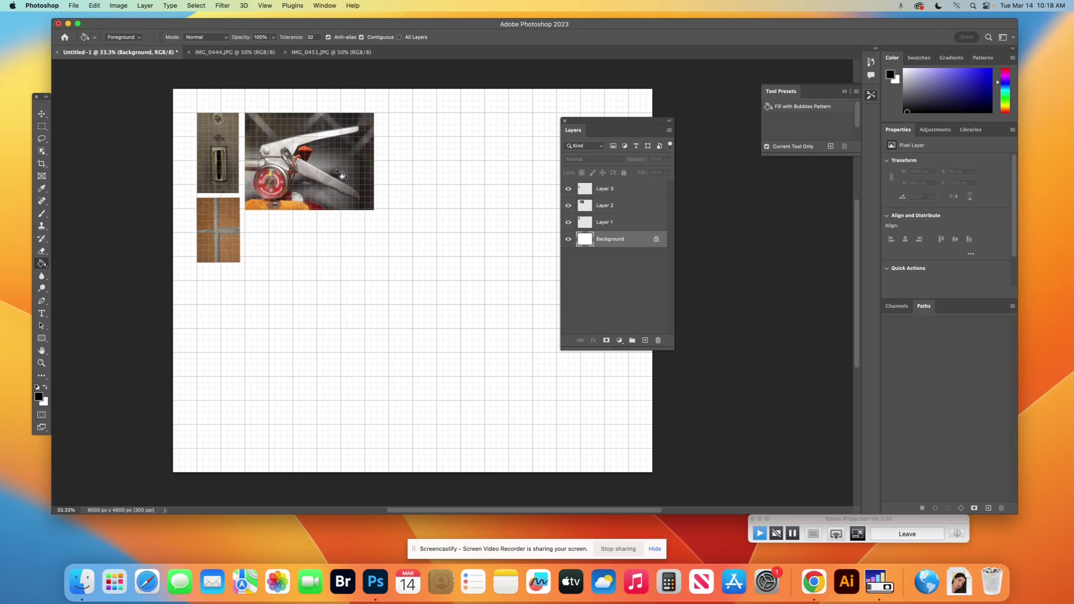
Step: Move the brick photo right of the extinguisher photo and enlarge it to about 177%
click(41, 114)
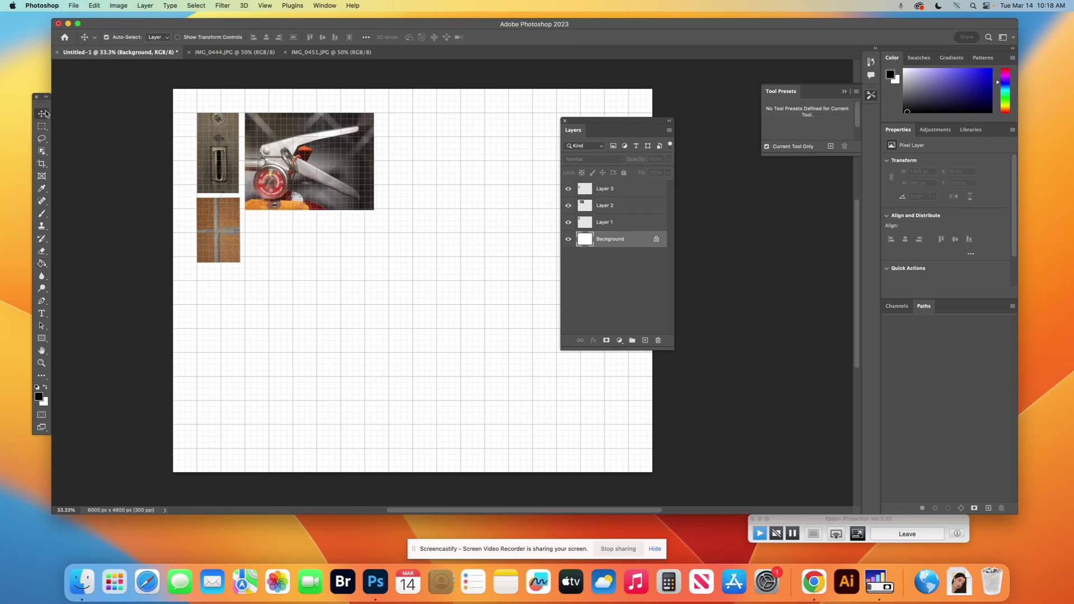
drag(221, 220, 404, 135)
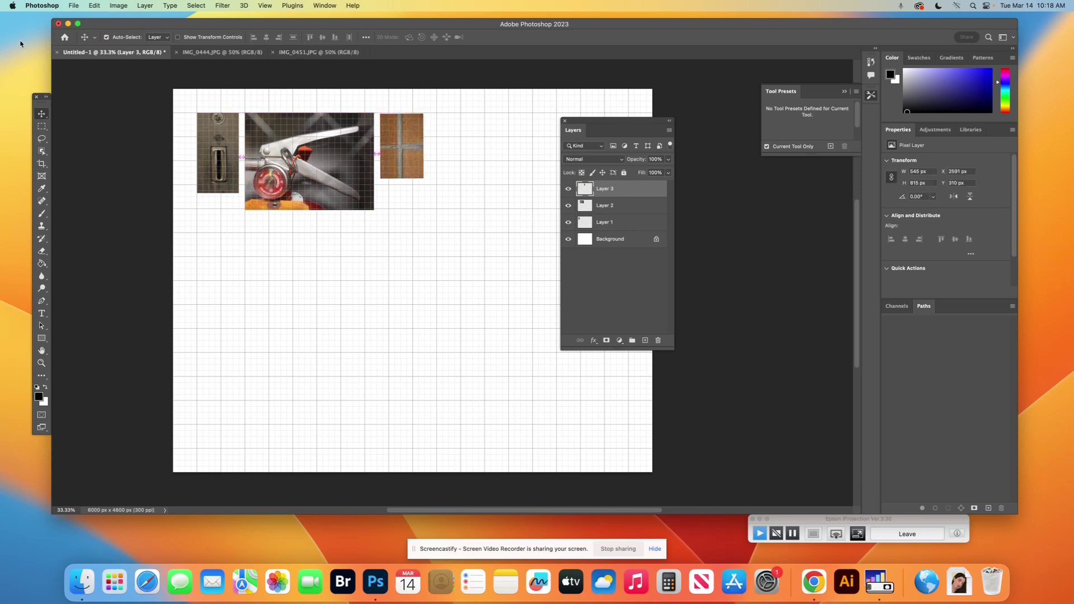
click(93, 7)
mouse_move(205, 218)
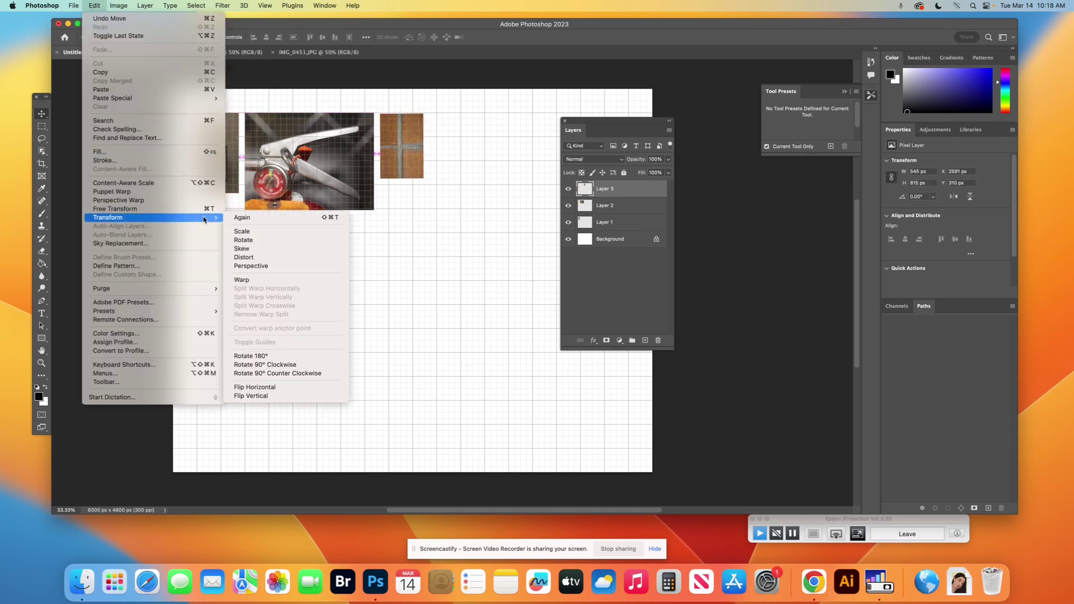
click(253, 233)
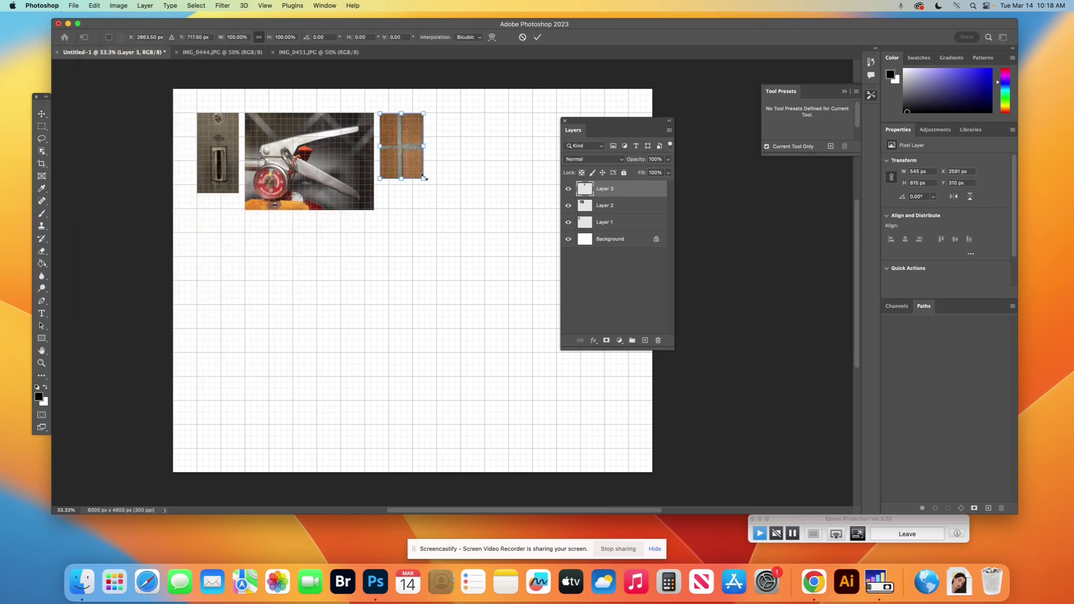
drag(424, 178, 458, 228)
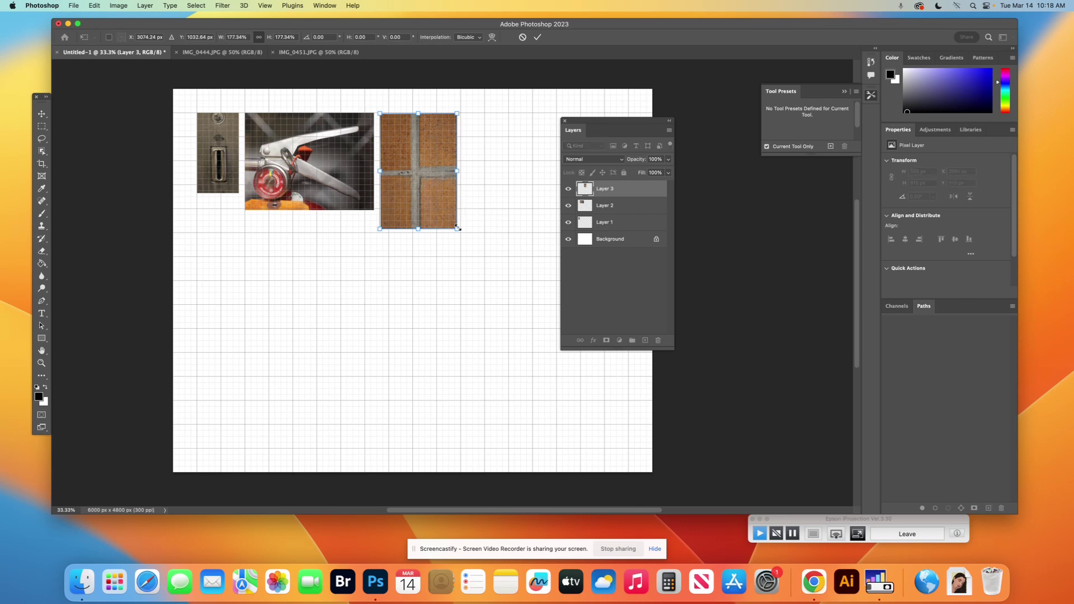
click(41, 114)
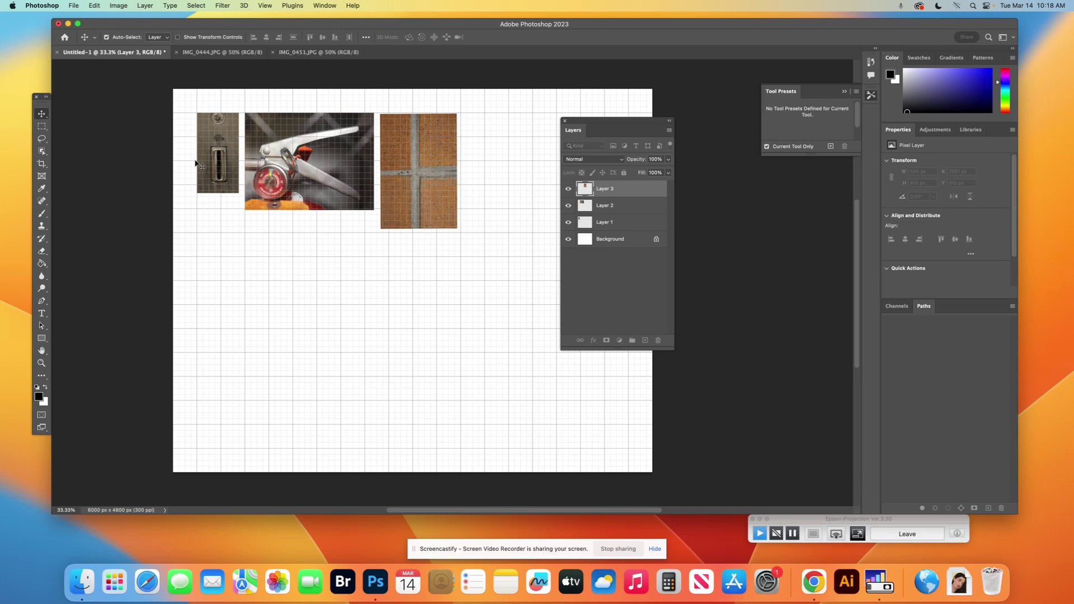
click(44, 130)
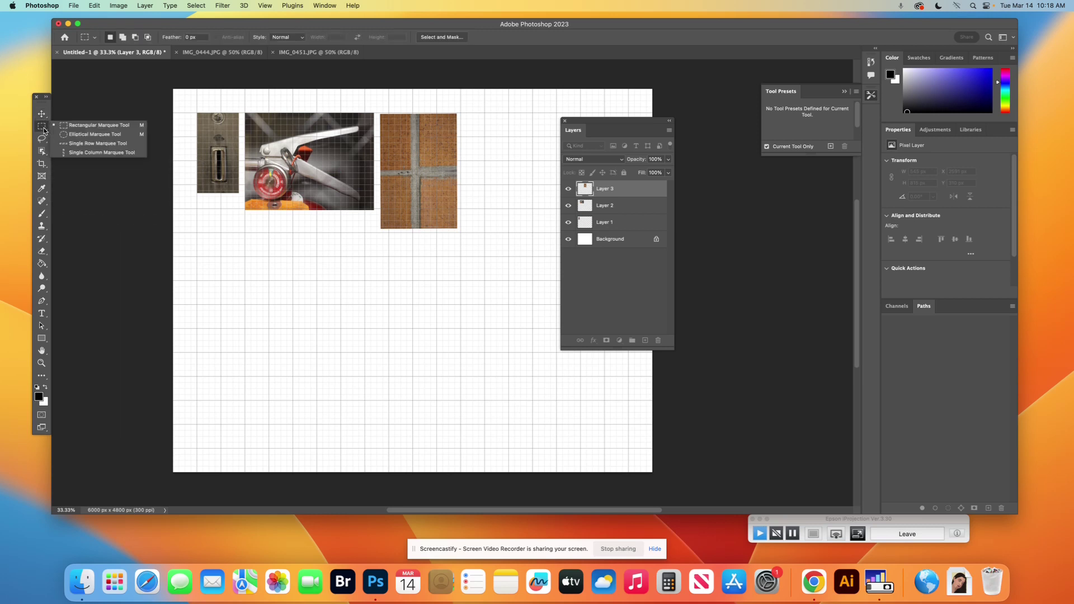
Step: Select Layer 3 and try marquee-selecting below the photos, dismissing a no-pixels warning
click(78, 125)
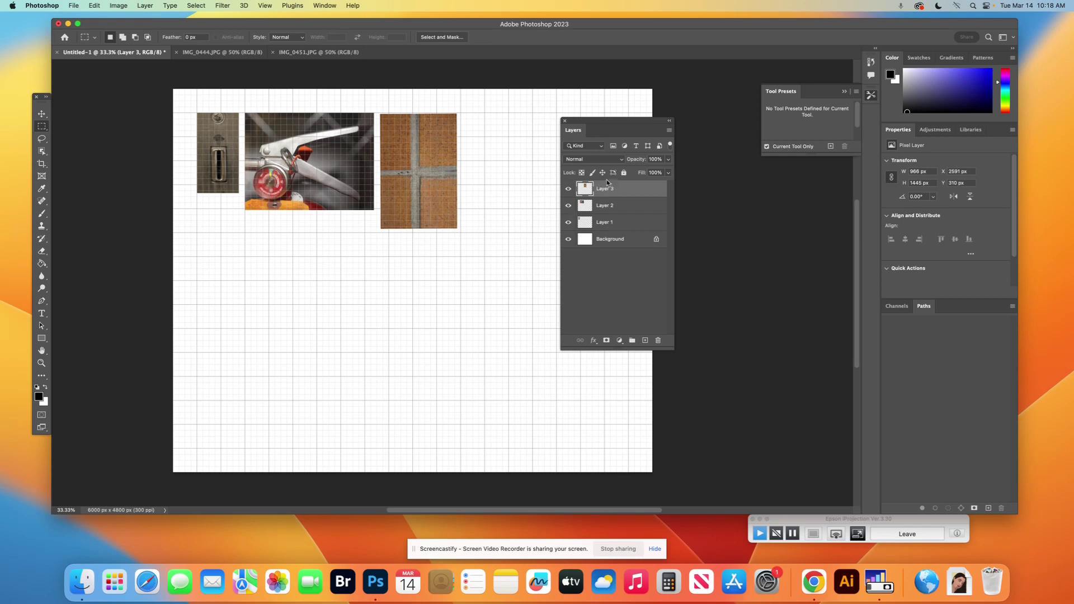
click(569, 189)
drag(360, 211, 485, 256)
click(486, 255)
drag(358, 209, 509, 244)
key(super+c)
key(Return)
Step: Delete the brick photo's part below the extinguisher photo, leaving 966 × 1190 px, and deselect
drag(365, 209, 503, 244)
key(Delete)
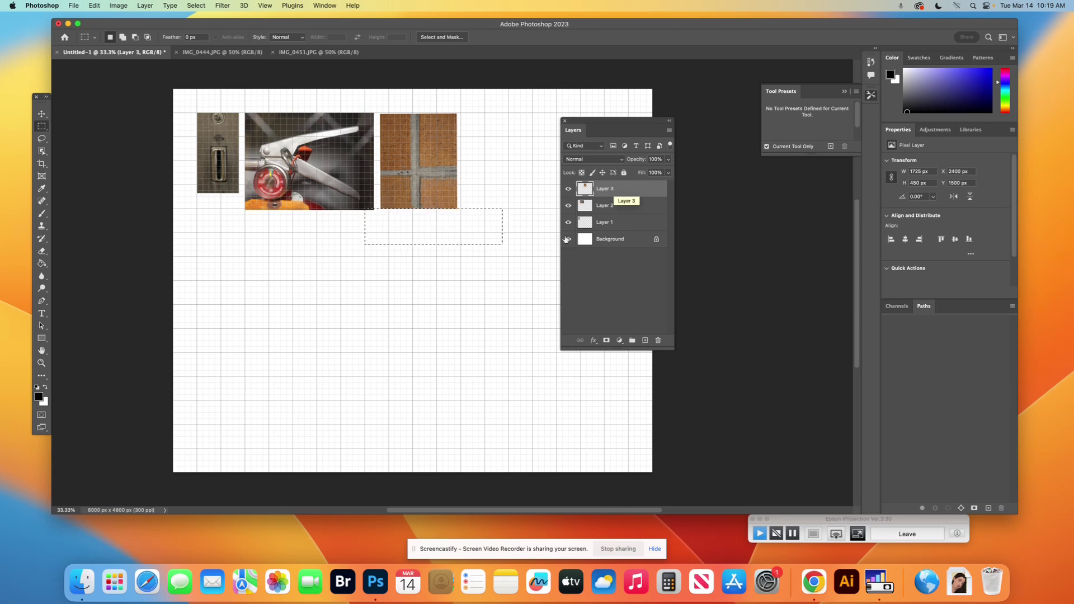
key(super+d)
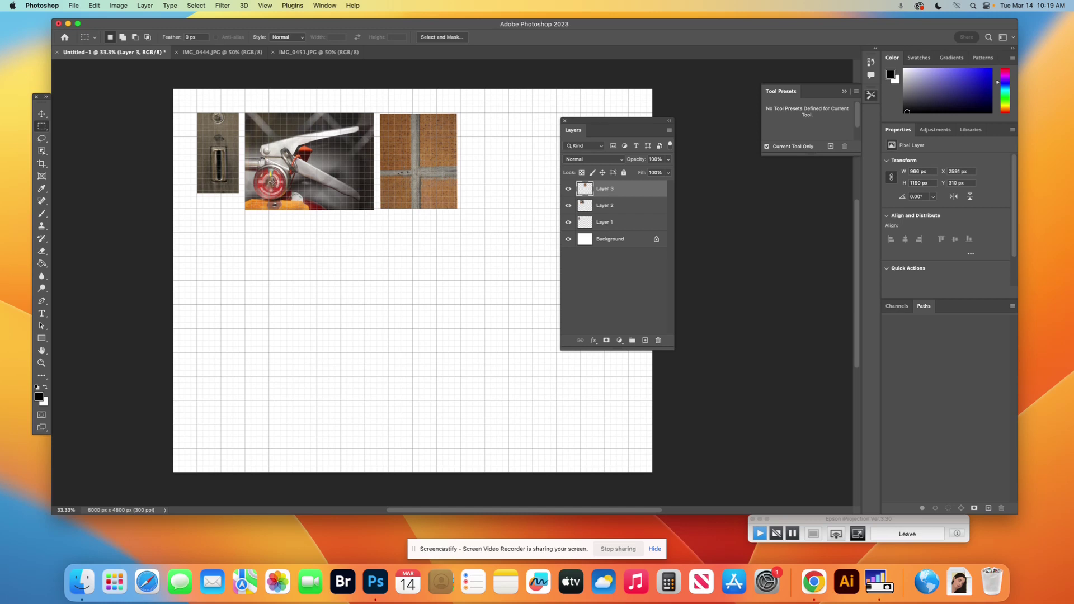
click(41, 113)
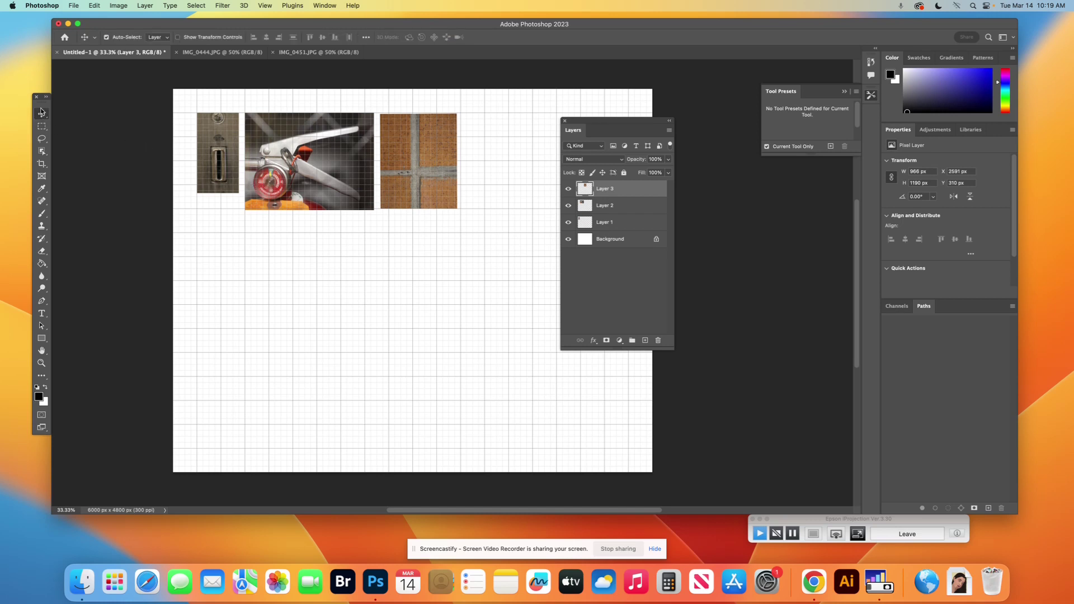
Step: Raise the extinguisher photo level with the left photo, then marquee-select the strip above the photos
click(344, 173)
drag(344, 173, 348, 155)
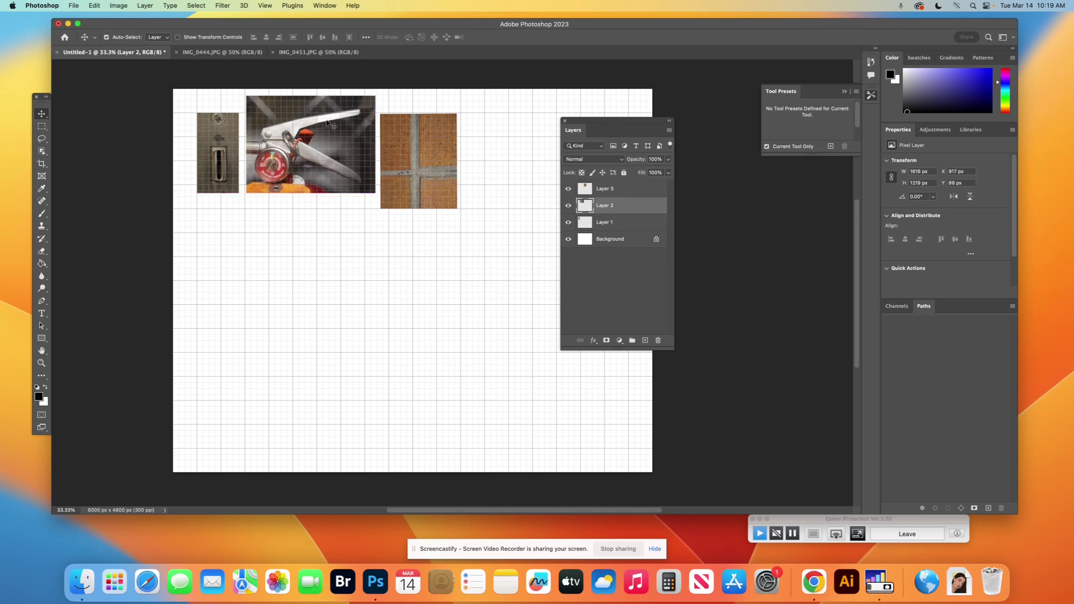
click(41, 126)
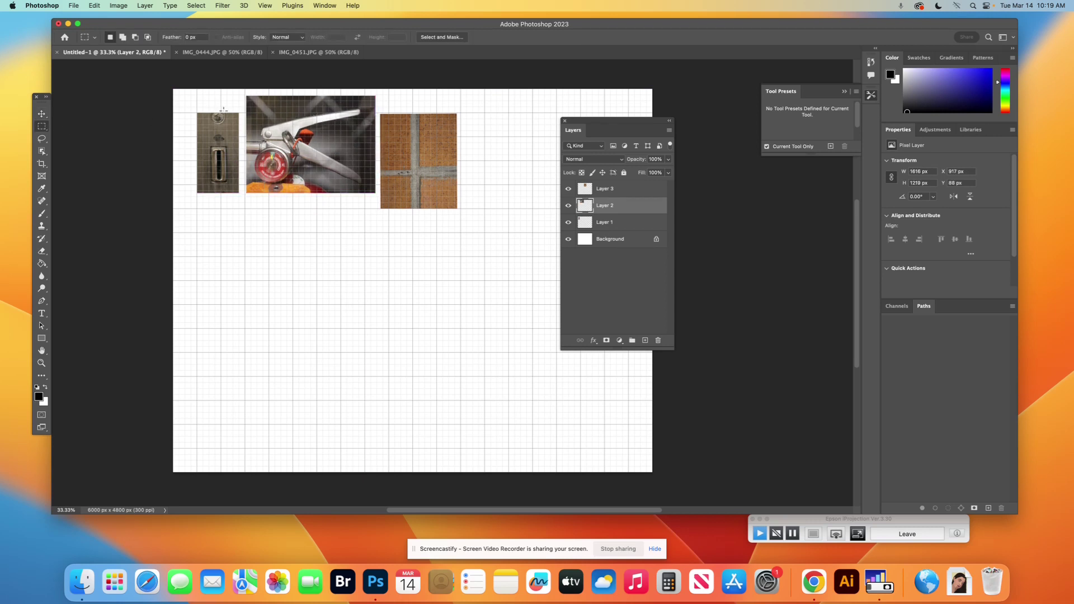
drag(225, 111, 413, 90)
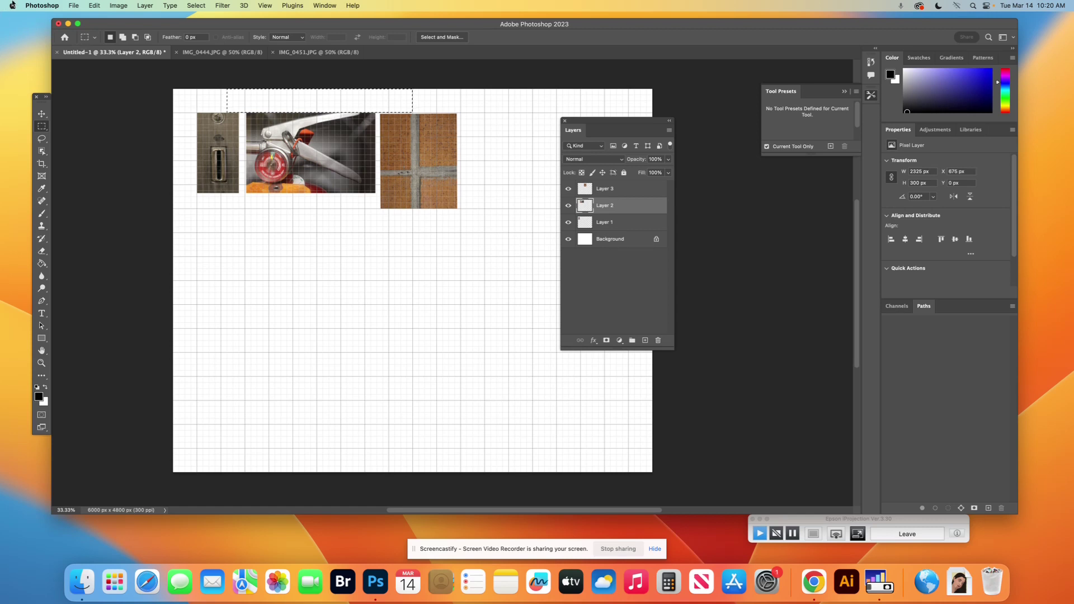
Step: Start Save As with the Photoshop format to store Untitled-1.psd in the letters folder
click(75, 7)
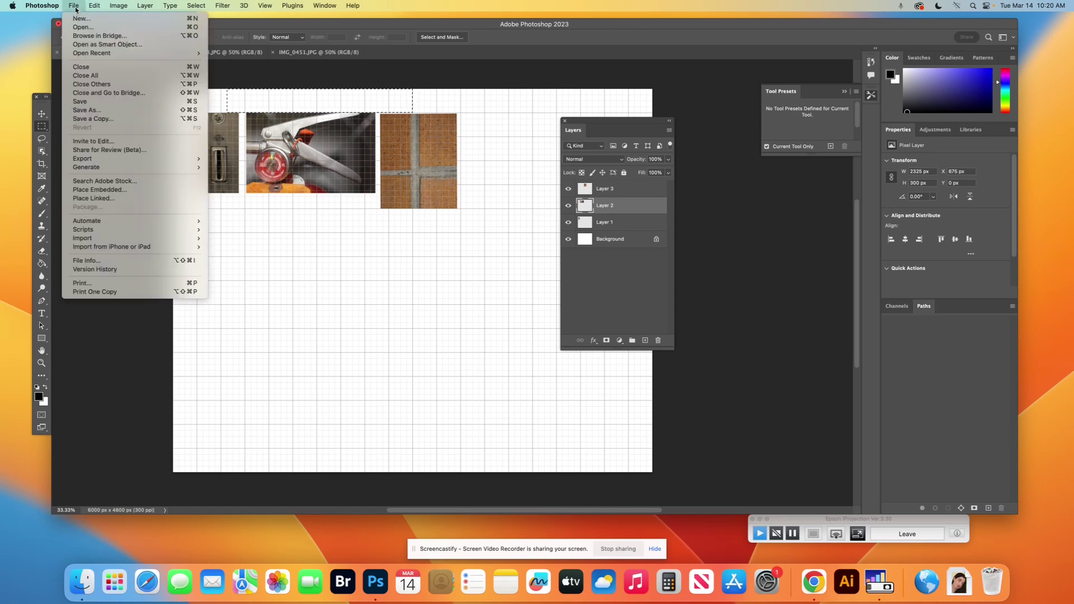
click(74, 111)
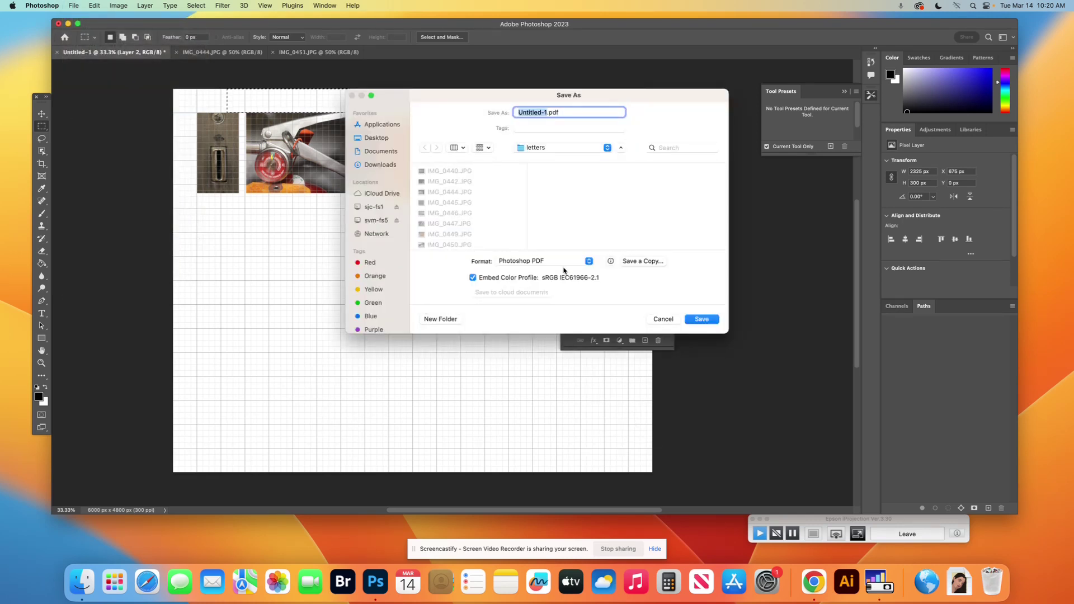
click(589, 263)
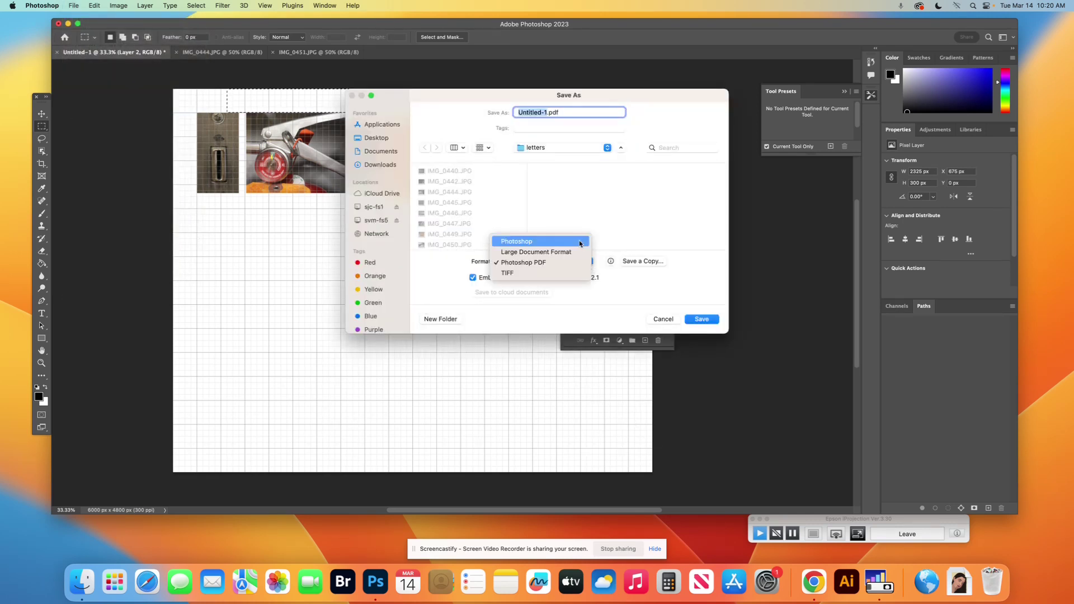
click(580, 245)
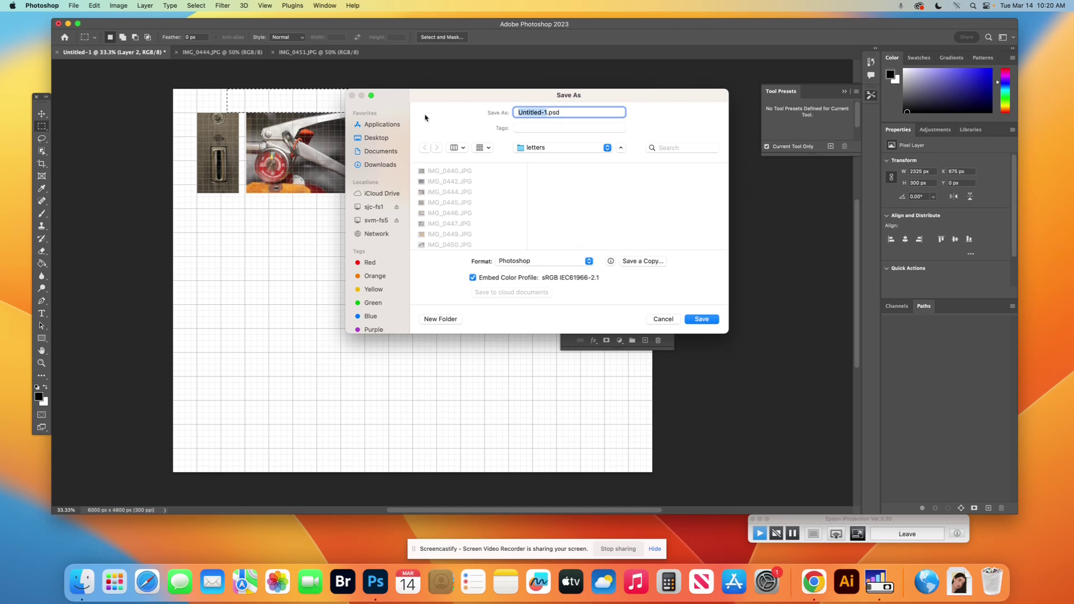